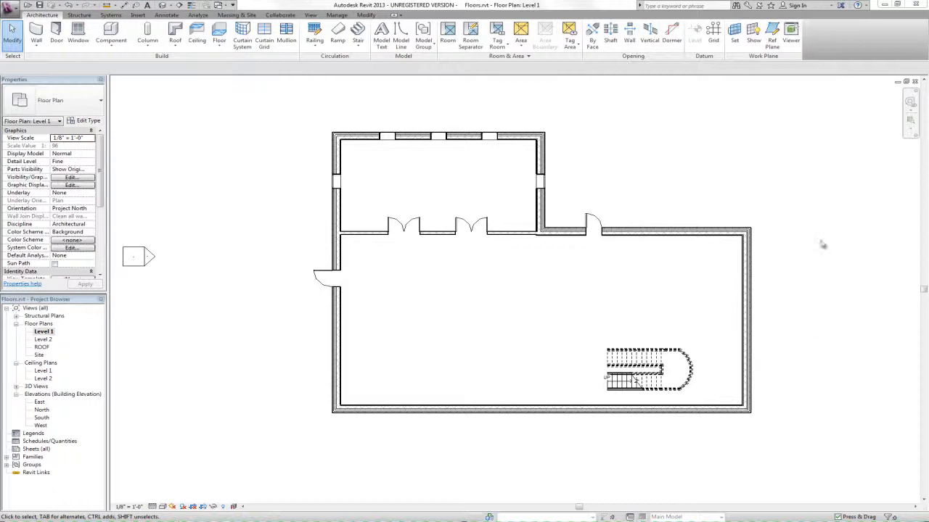
Start an architectural floor on Level 1 and duplicate the Generic - 12" type as "4" Slab on Grade"
click(217, 45)
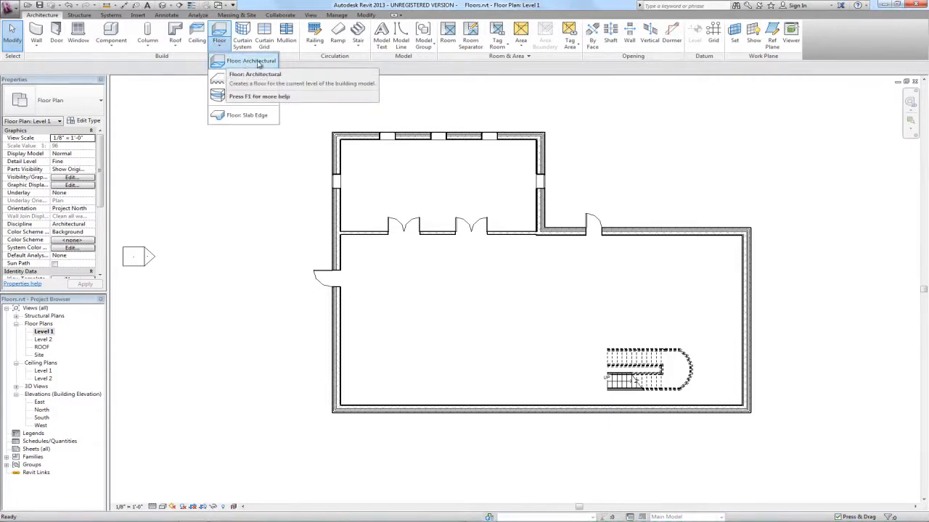
click(246, 62)
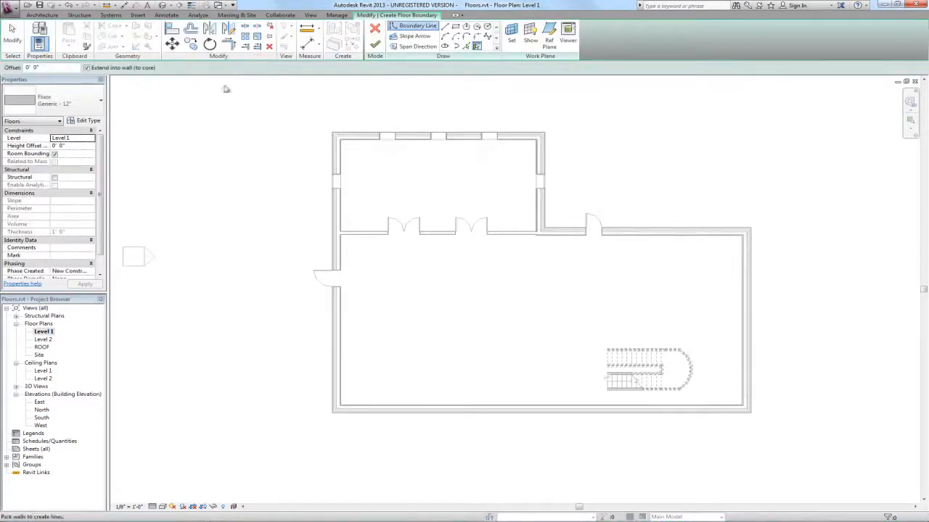
click(87, 102)
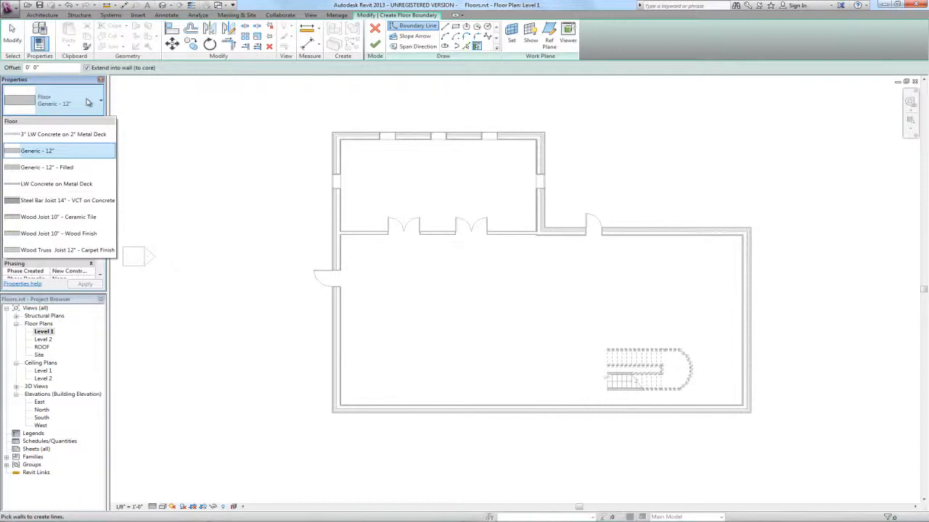
click(87, 102)
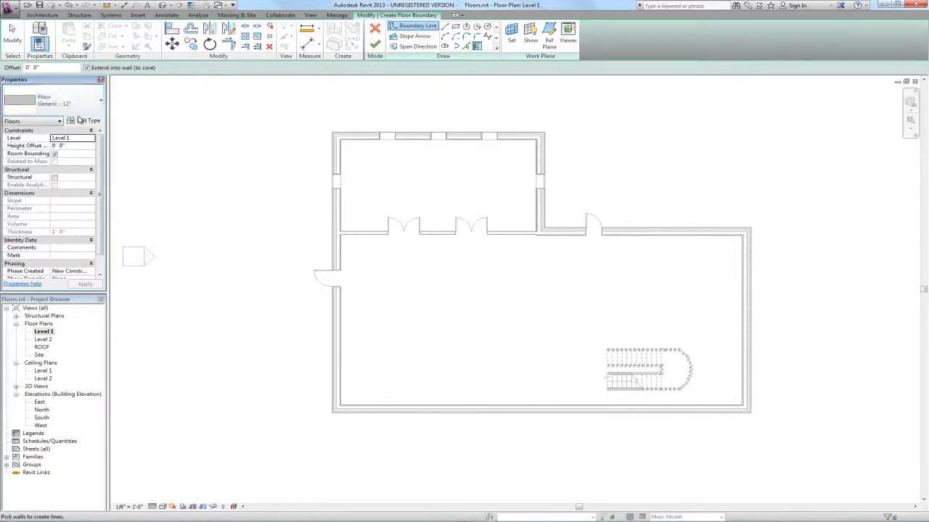
click(84, 120)
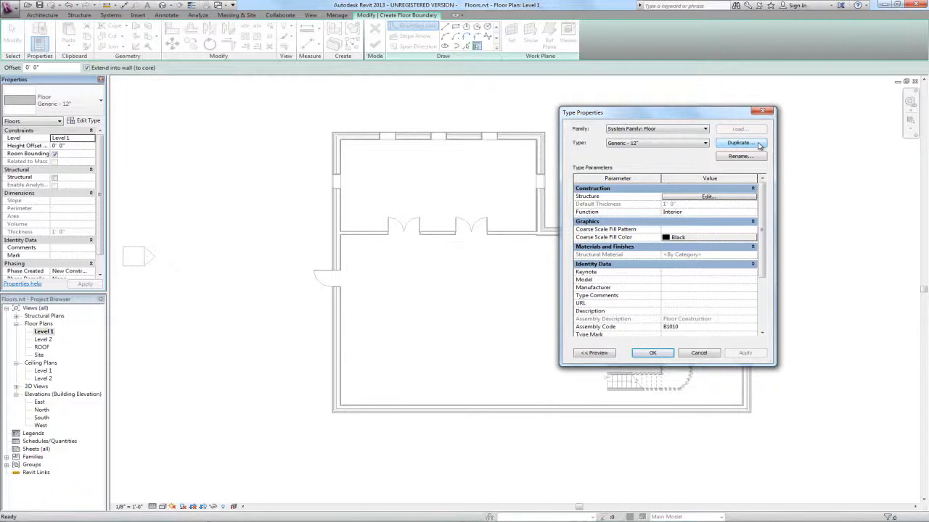
click(759, 145)
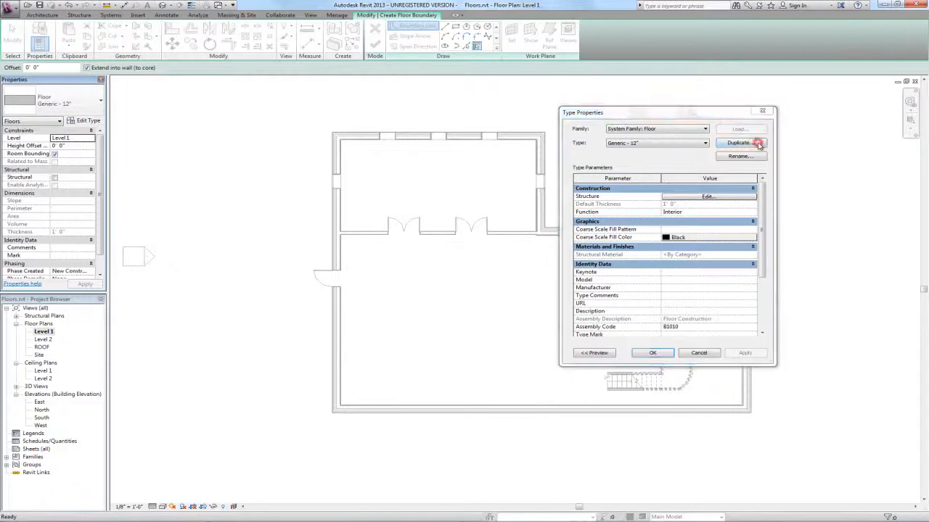
text(Slab on)
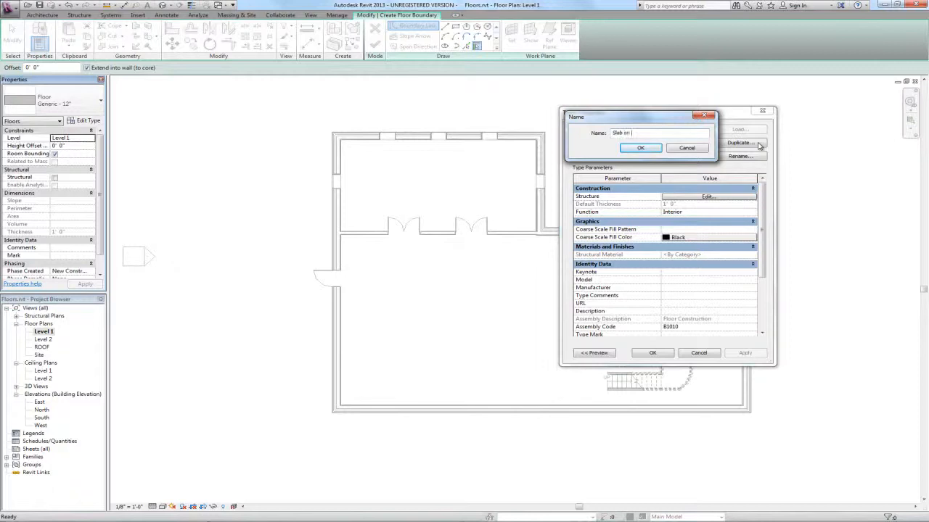
text( Grade)
key(Home)
text(4")
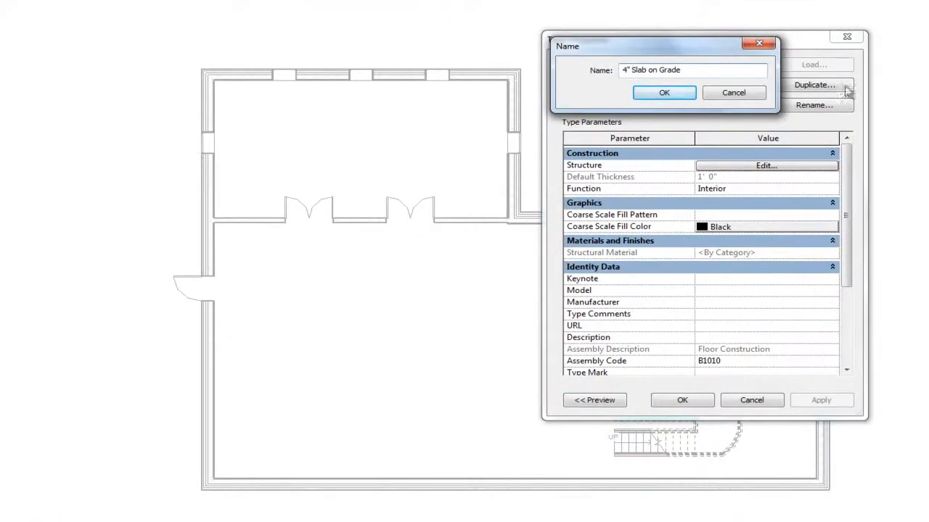
click(666, 93)
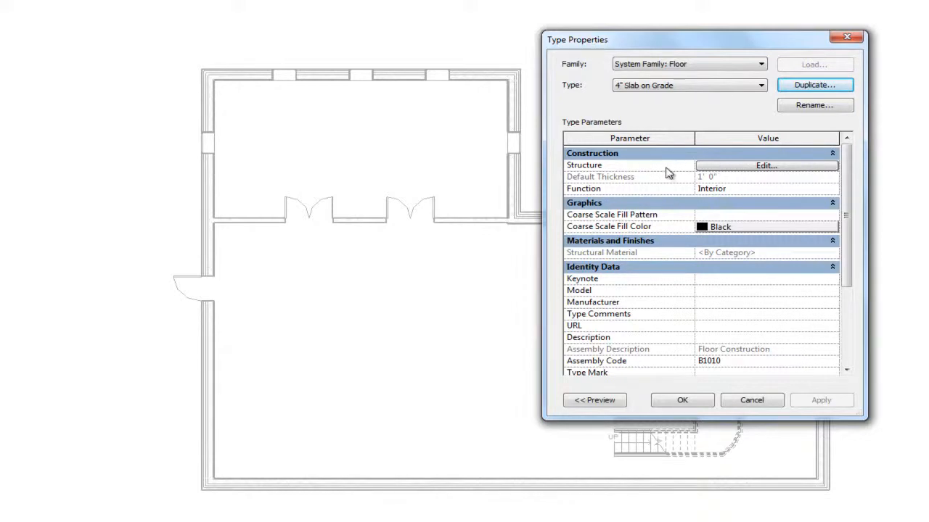
Set the structure layer's thickness to 4" in the new slab type's assembly
click(744, 171)
click(697, 174)
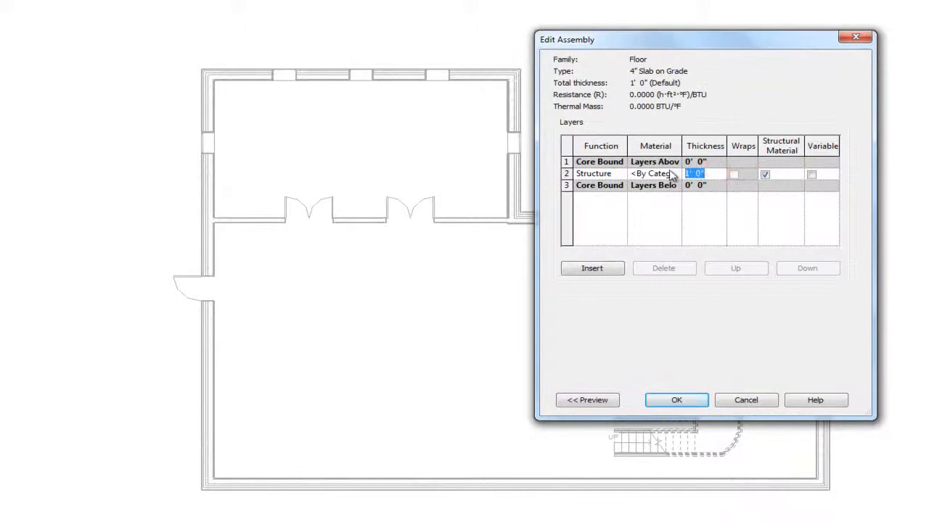
text(4")
Search the materials for "conc" and assign Concrete, Cast-in-Place gray to the slab's structure layer
click(642, 177)
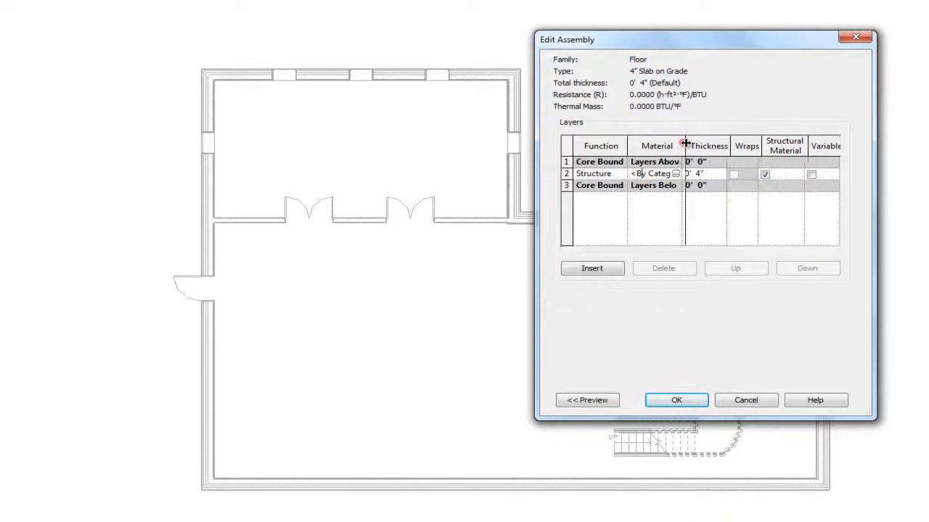
drag(682, 145, 738, 146)
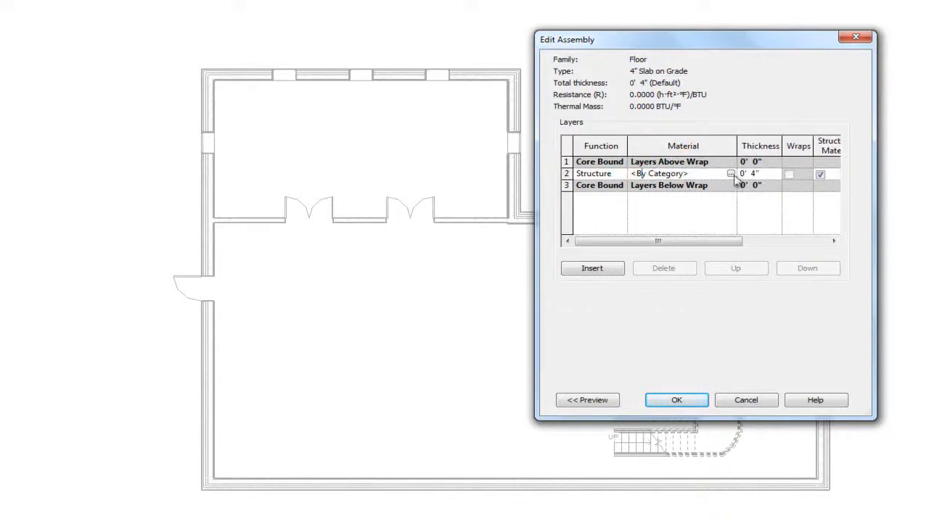
click(731, 174)
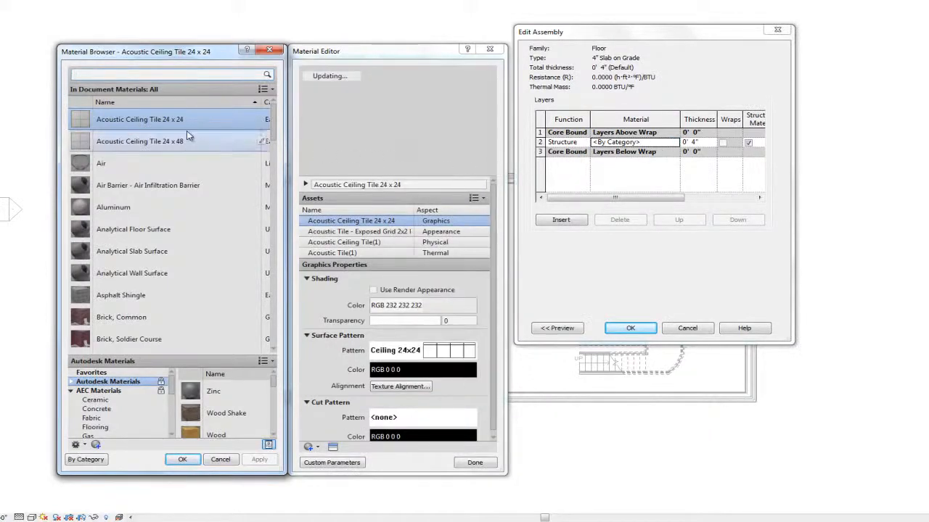
click(123, 73)
text(conc)
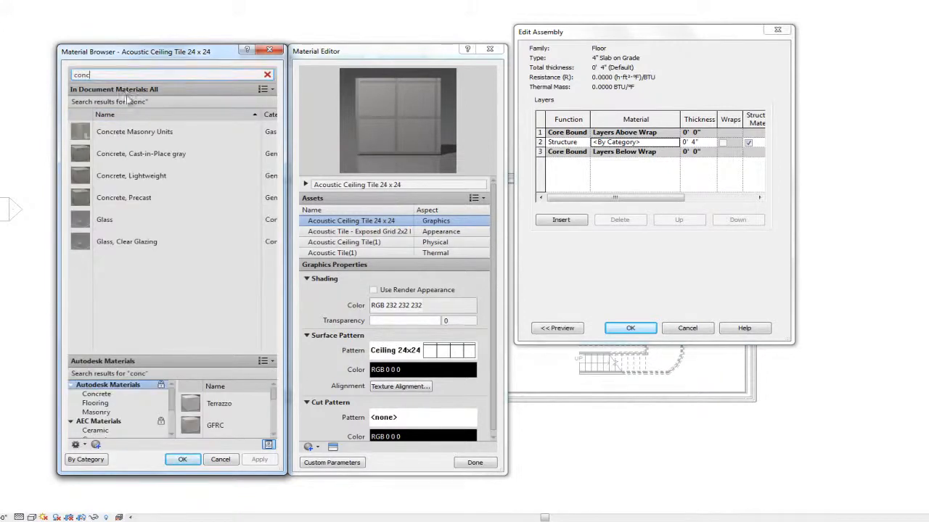
click(135, 156)
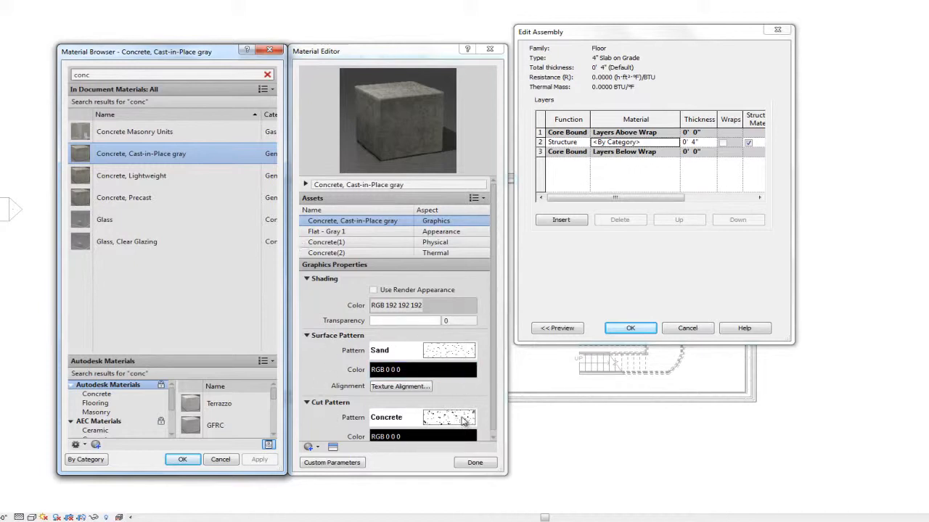
click(181, 460)
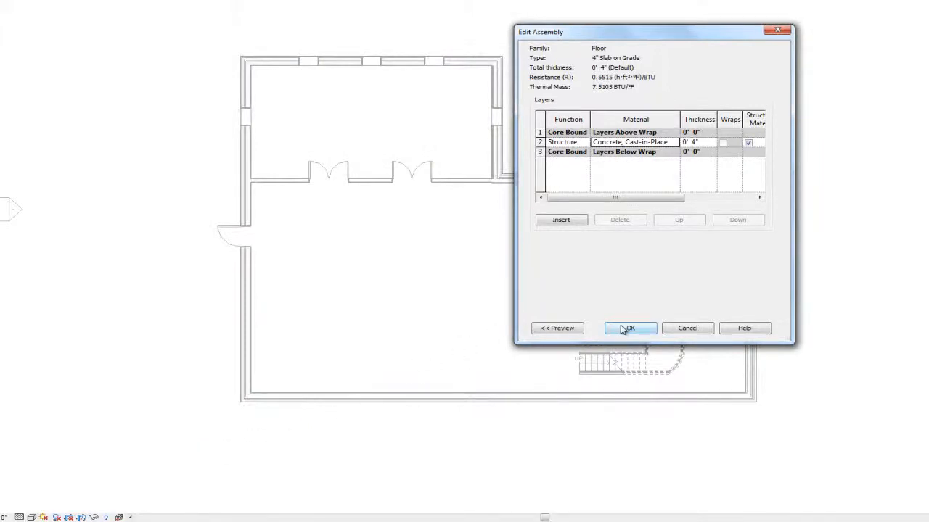
Preview the slab assembly in section, close the preview, and accept the assembly and floor type settings
click(557, 328)
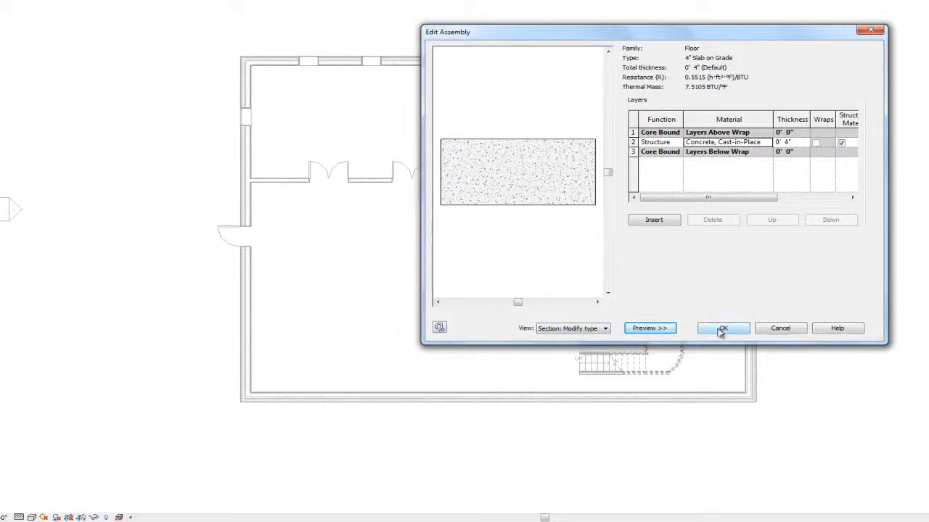
click(660, 329)
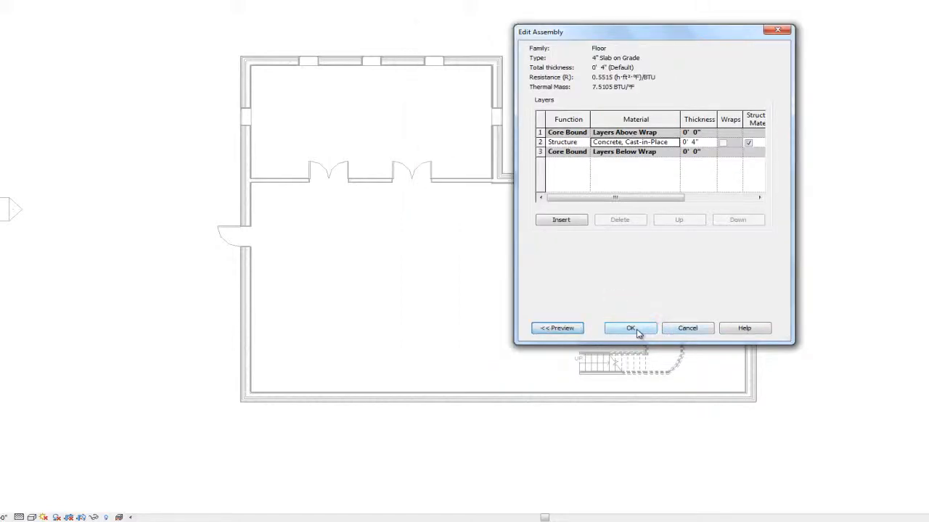
click(630, 328)
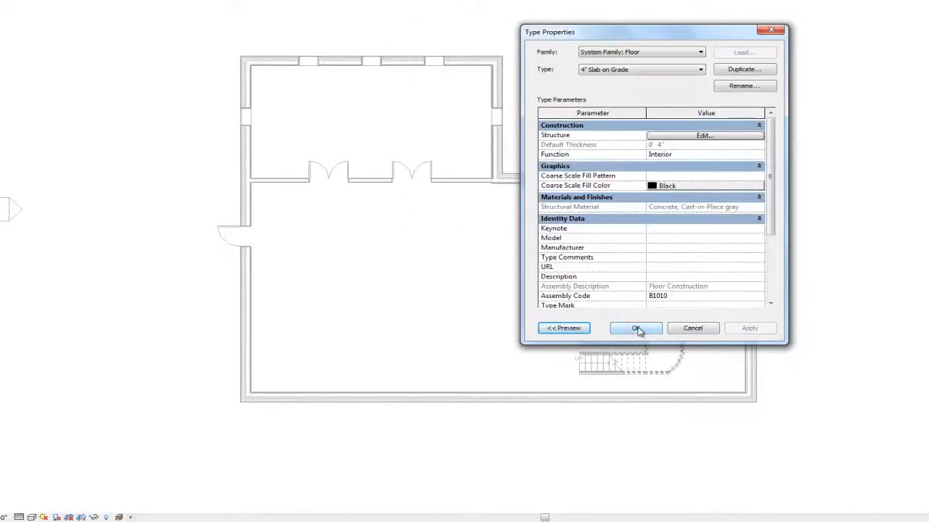
click(636, 328)
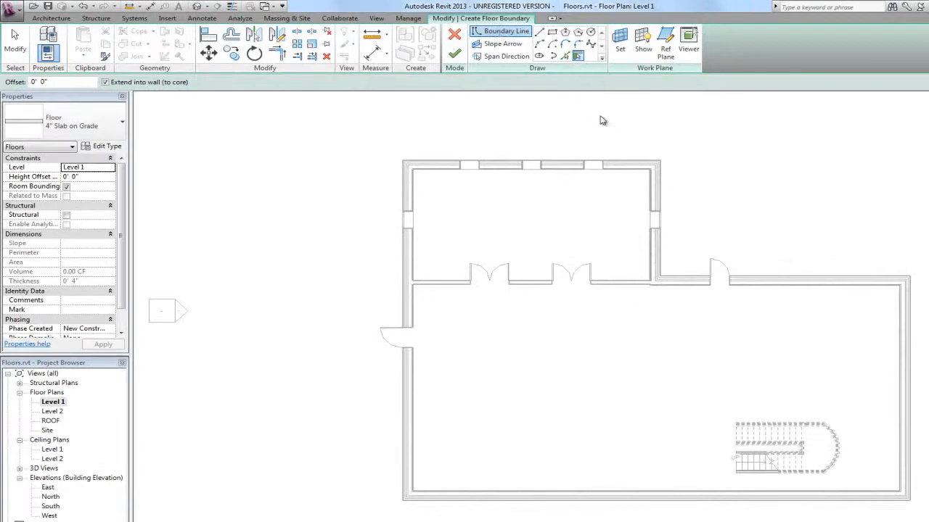
Create floor boundary lines from the building's exterior walls, going clockwise from the north wall to the lower west wall
click(617, 170)
click(648, 188)
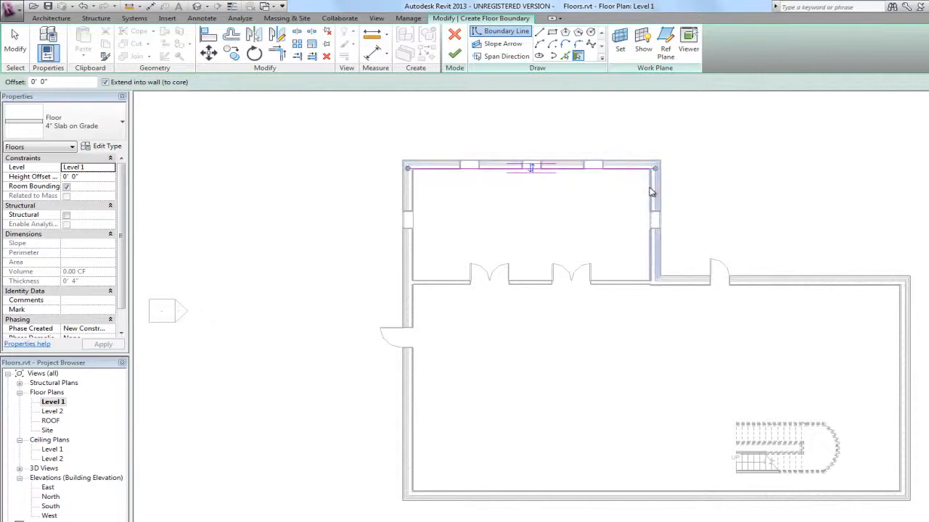
click(686, 285)
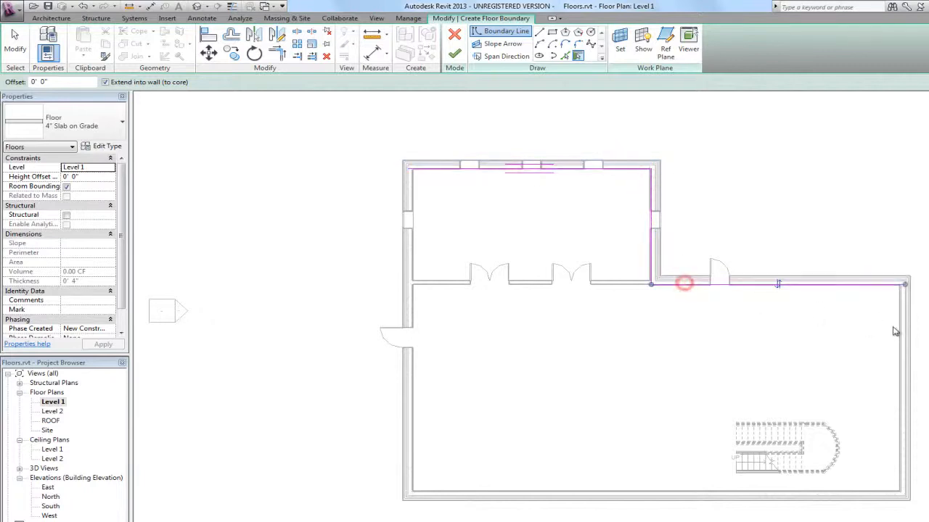
click(901, 334)
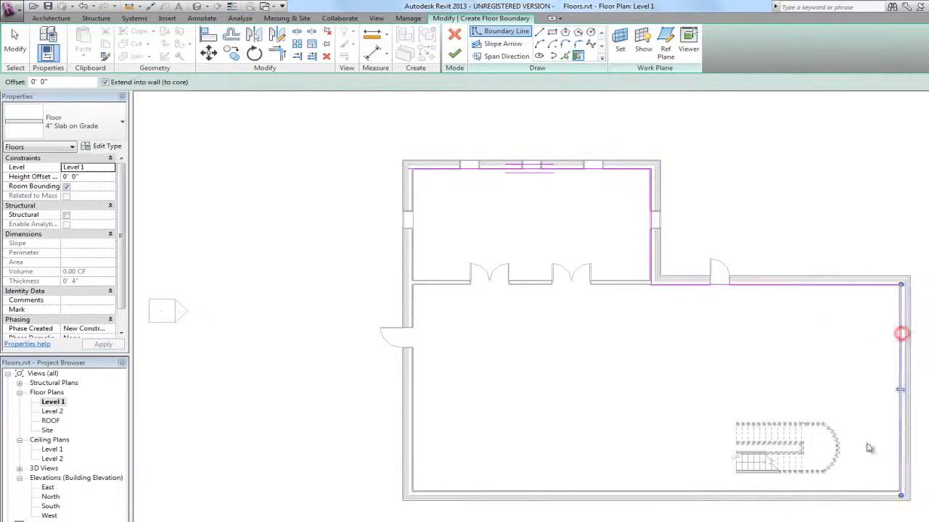
click(835, 492)
click(410, 428)
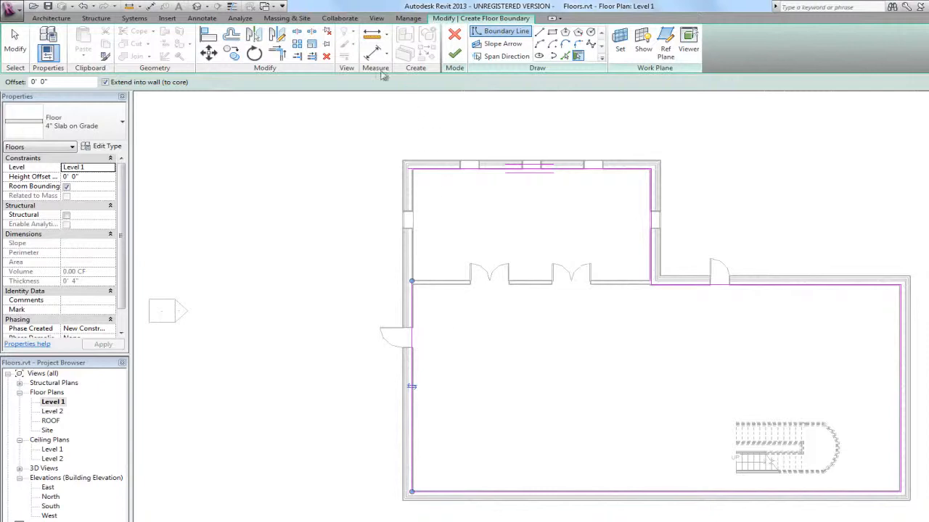
Trim the west and north boundary lines to a closed corner and finish the floor sketch
click(277, 54)
click(412, 312)
click(427, 175)
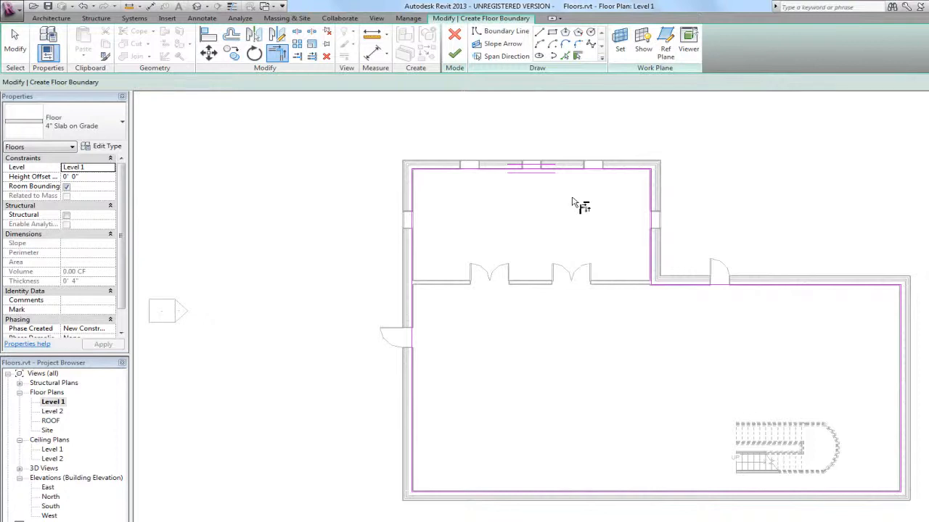
click(455, 57)
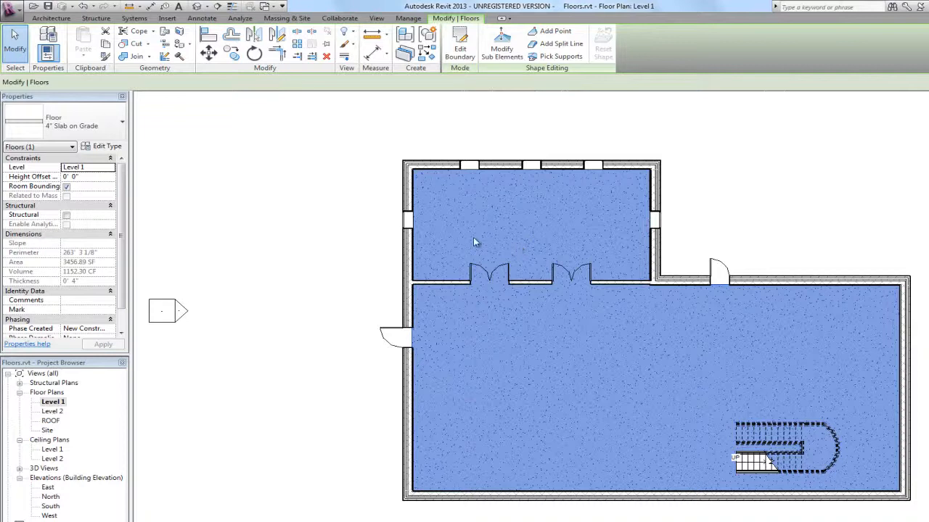
click(354, 228)
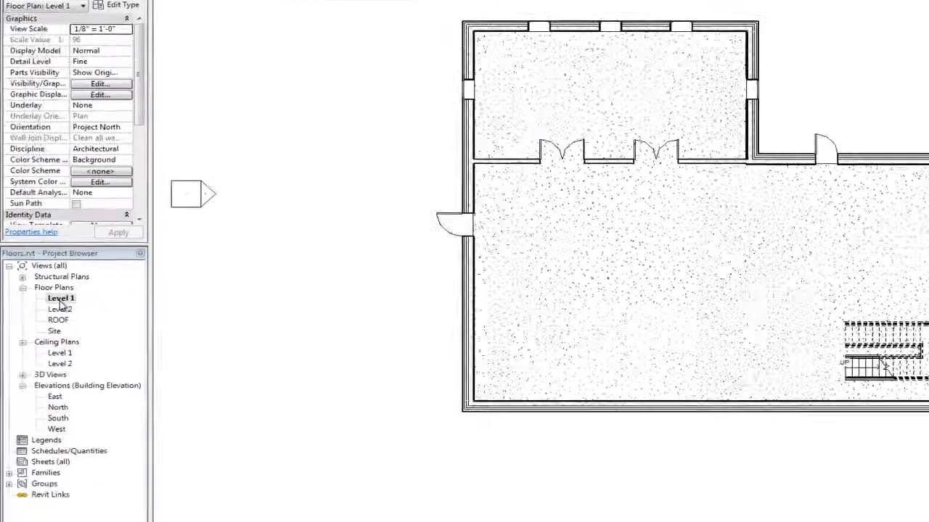
Duplicate the Level 1 floor plan view without detailing
right_click(53, 404)
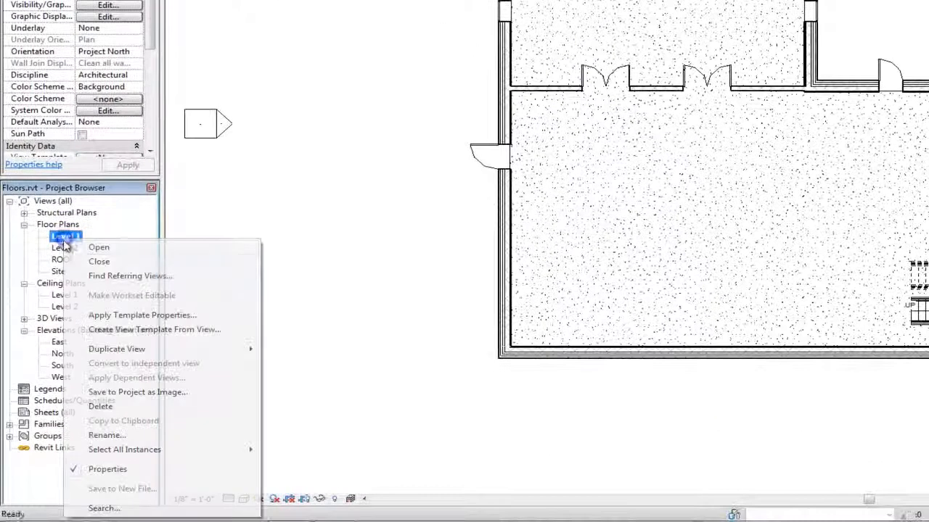
mouse_move(223, 351)
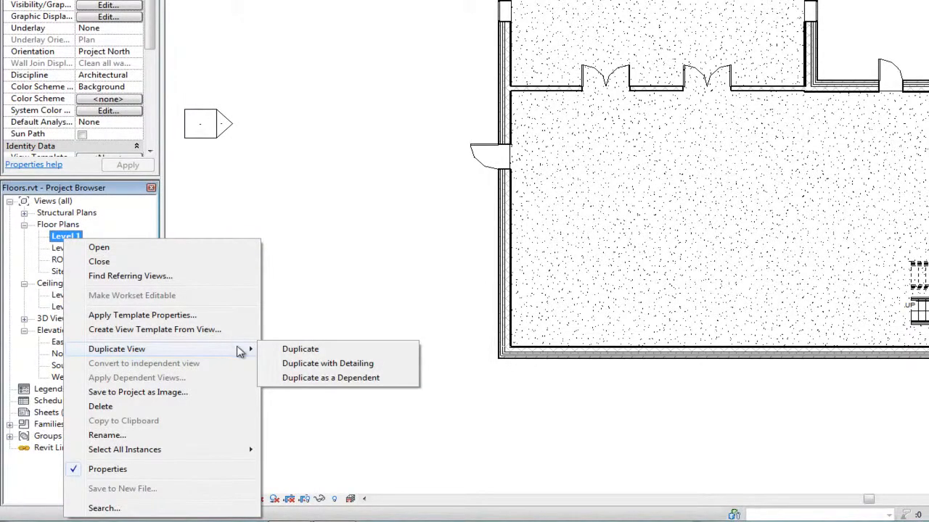
click(299, 350)
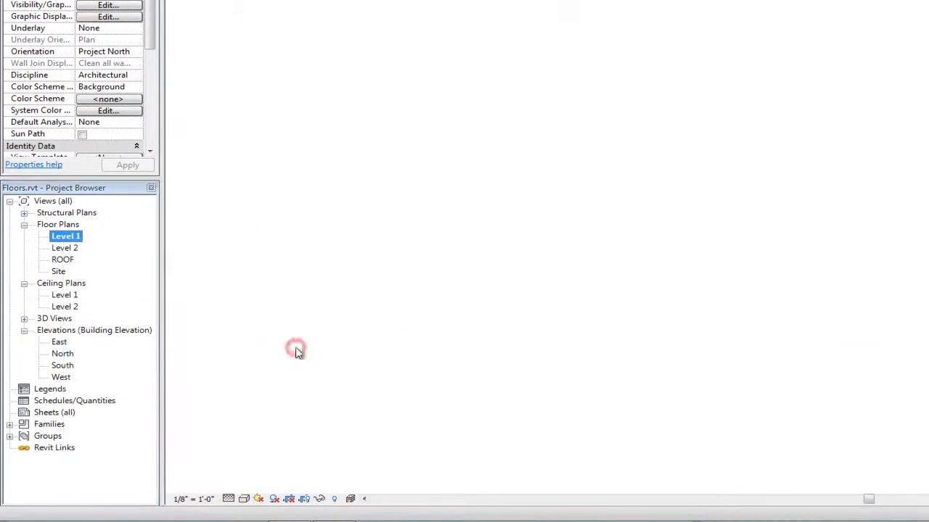
Rename the duplicated Level 1 floor plan view as "Level 1 Code Plan"
right_click(101, 239)
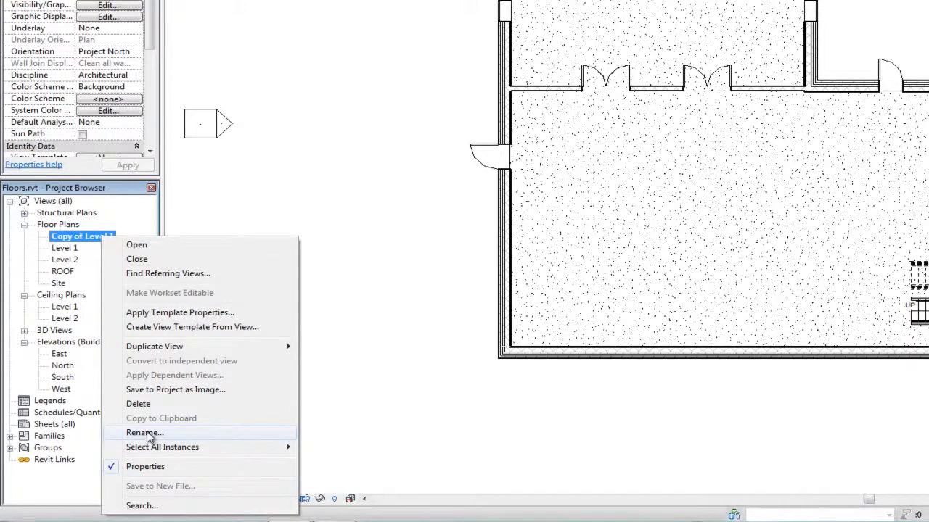
click(148, 433)
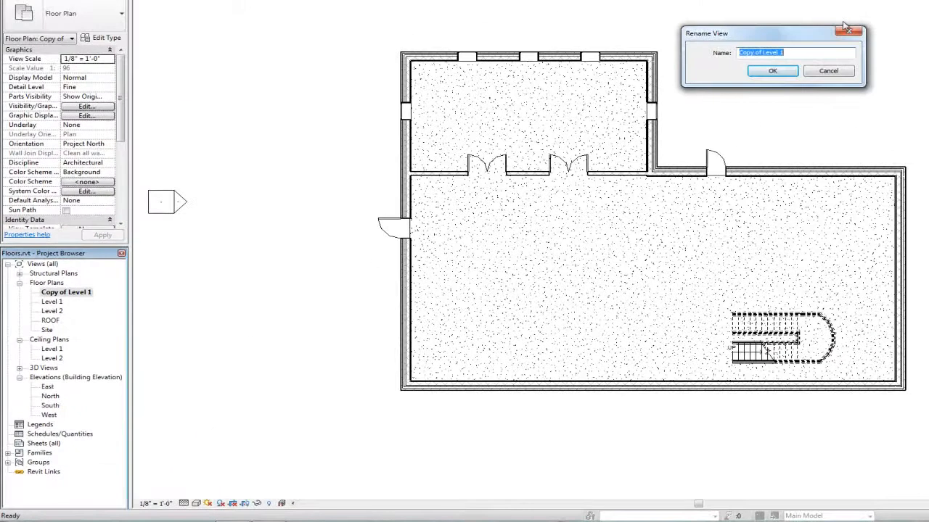
drag(757, 53, 714, 66)
key(BackSpace)
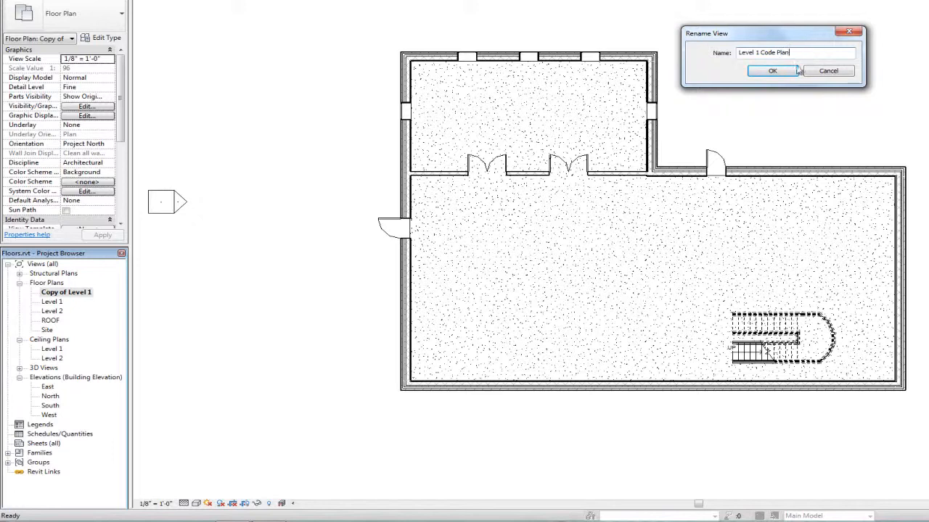
click(772, 70)
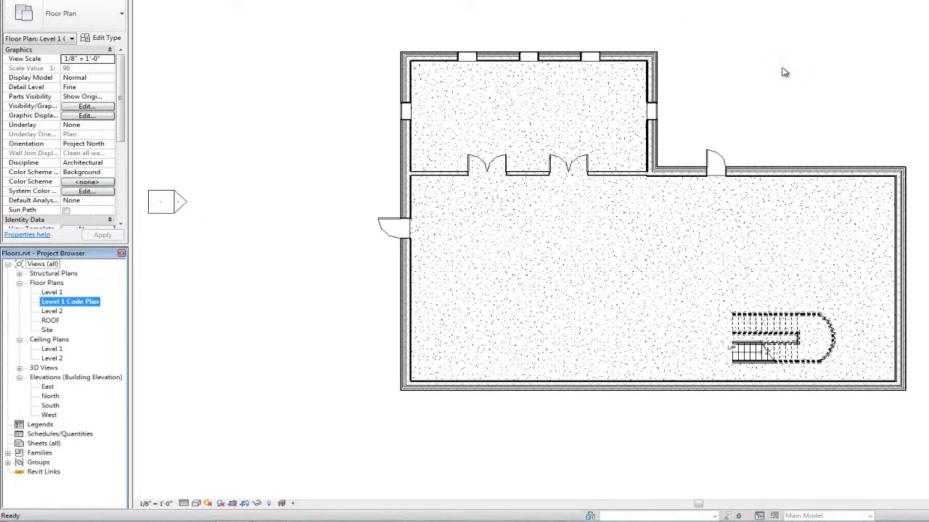
click(851, 87)
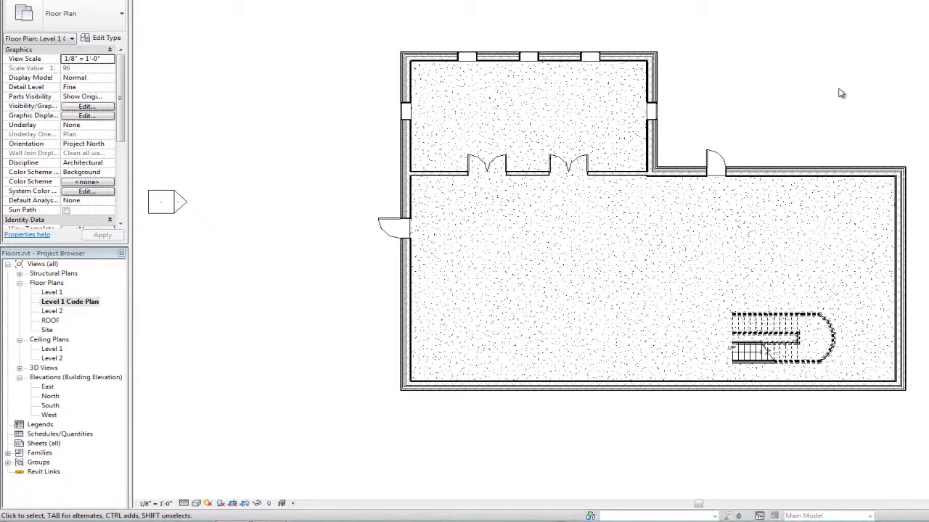
Open the visibility and graphic overrides of the Level 1 Code Plan and limit the category list to Architecture and Structure
key(v)
key(g)
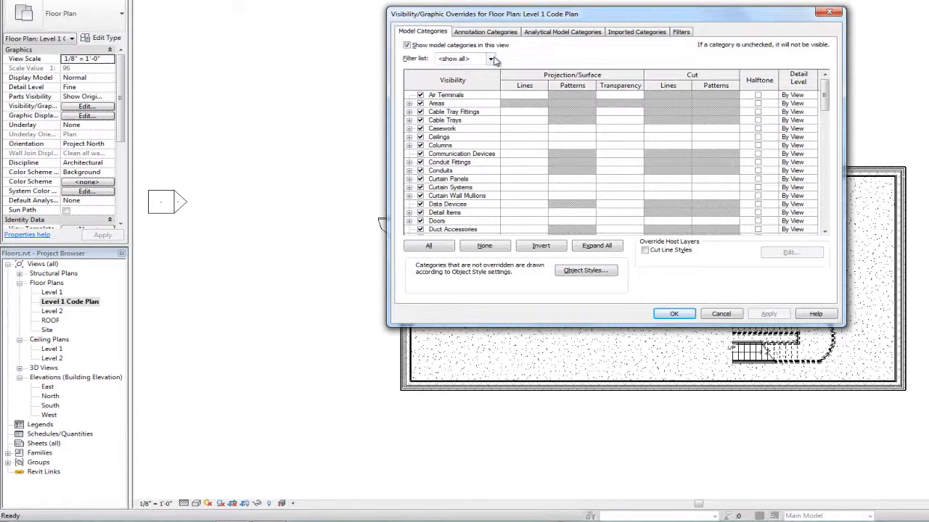
click(491, 59)
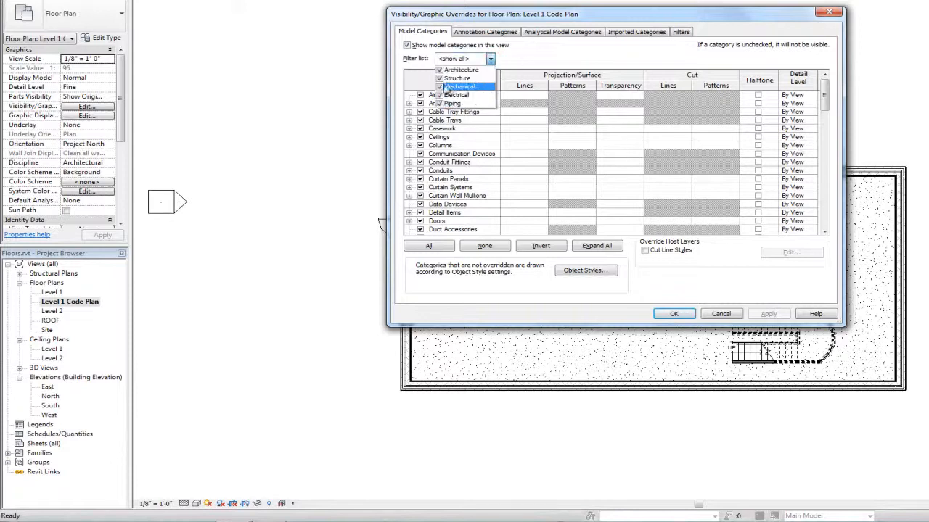
click(440, 87)
click(440, 95)
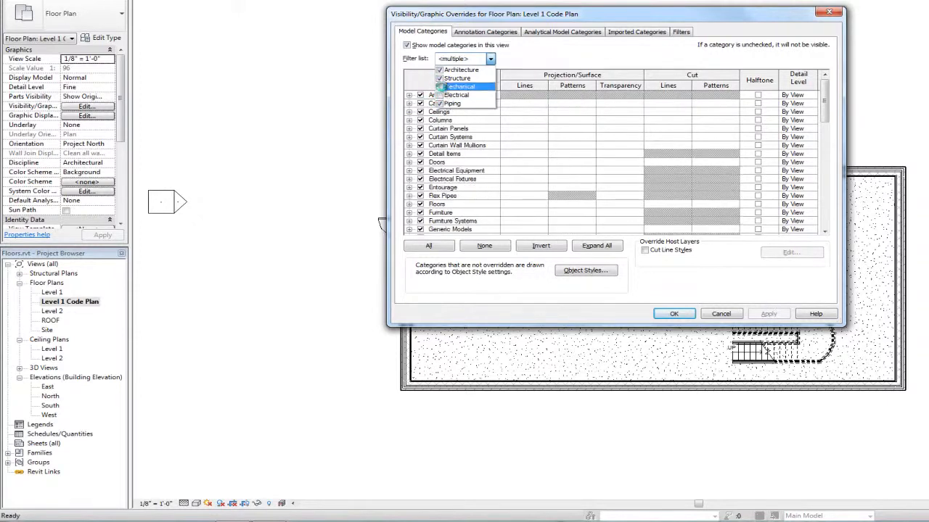
click(439, 104)
click(533, 68)
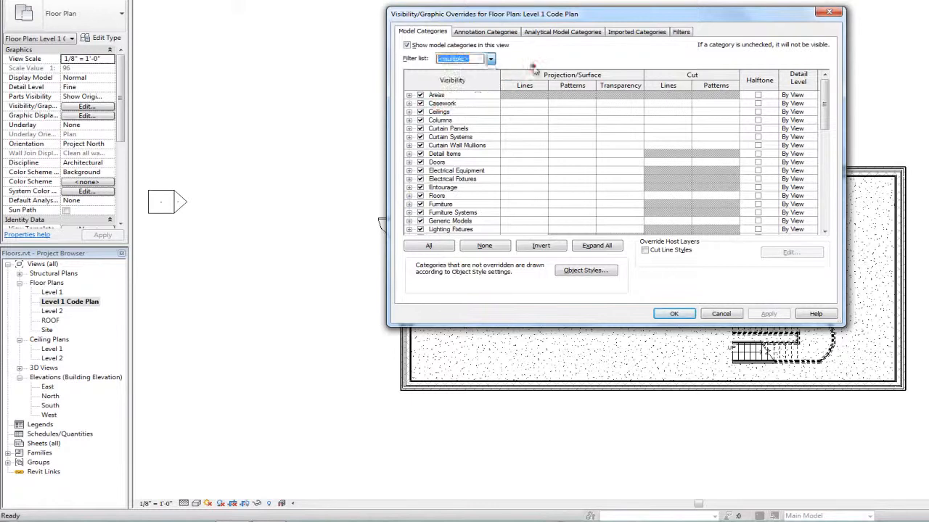
Turn off the visibility of the projection surface pattern for Floors in the Level 1 Code Plan and apply the overrides
click(446, 196)
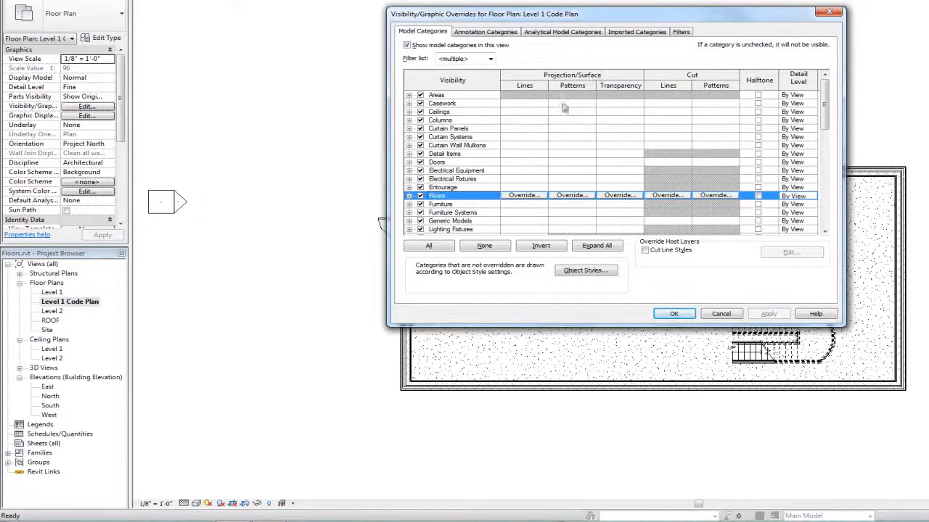
click(573, 195)
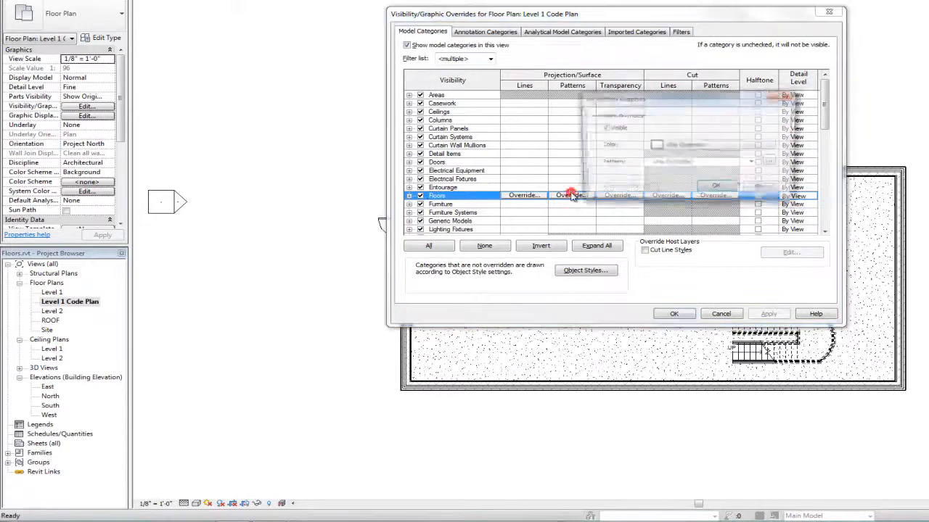
click(601, 128)
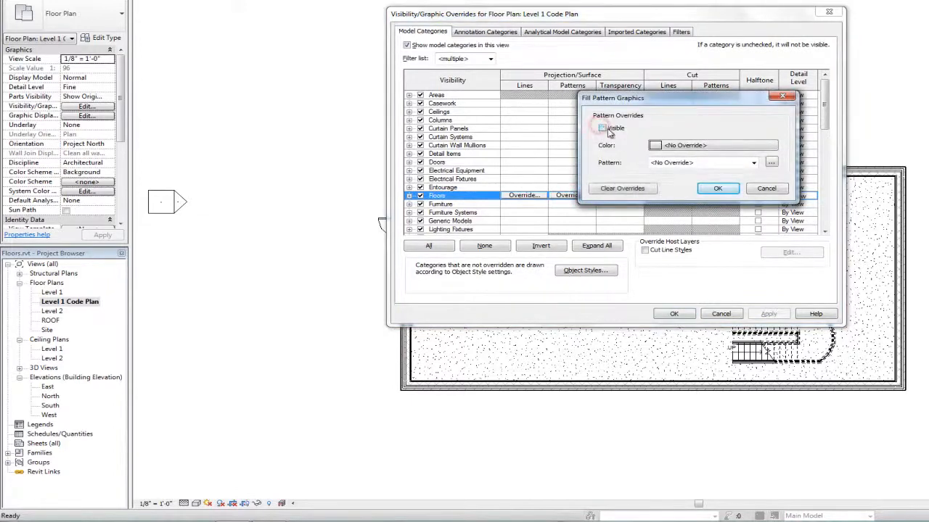
click(717, 188)
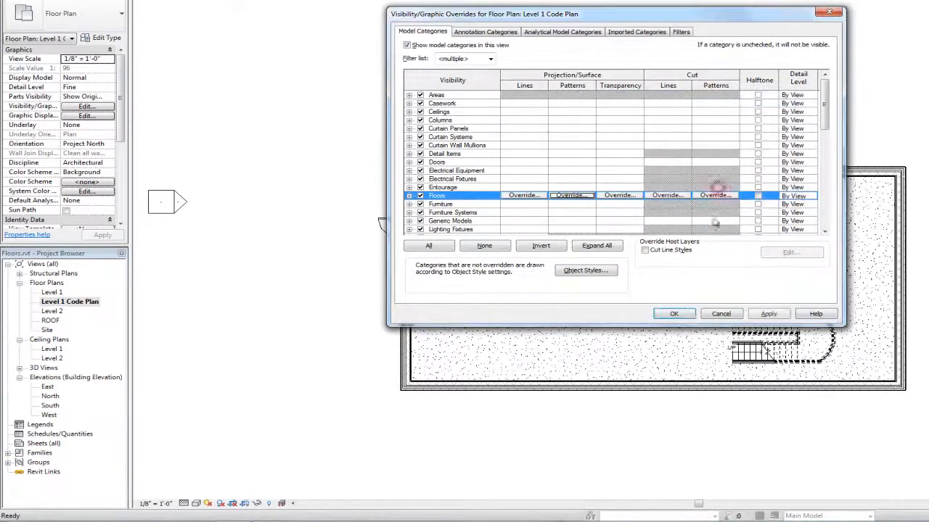
click(674, 313)
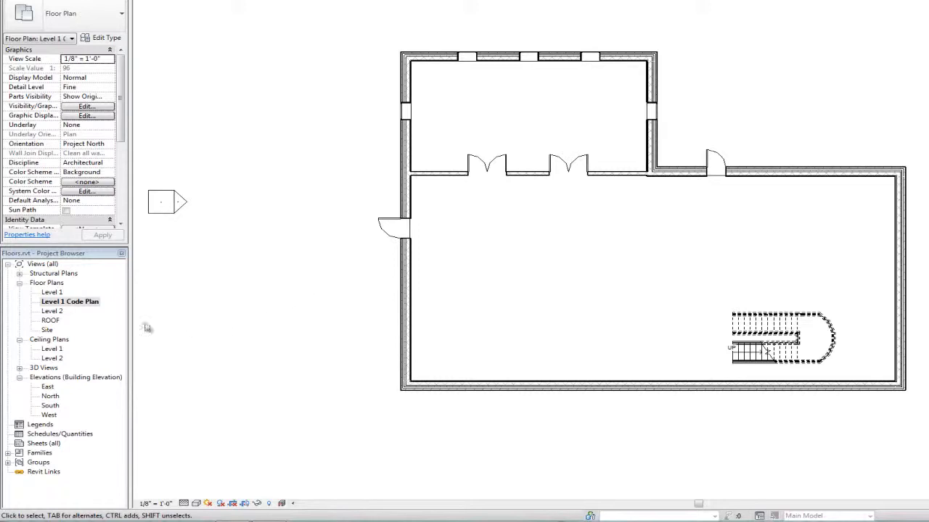
Open the Level 2 floor plan and set its underlay to None
double_click(55, 311)
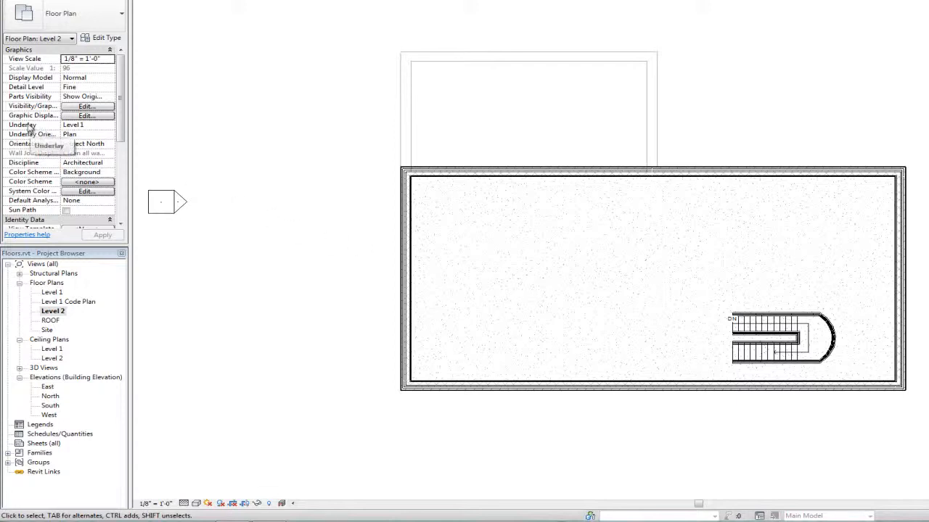
click(73, 125)
click(109, 125)
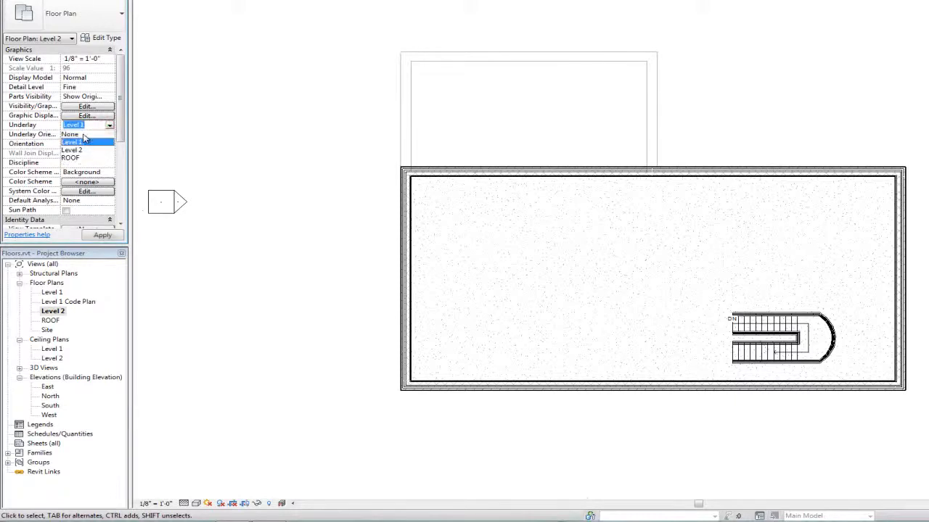
click(77, 136)
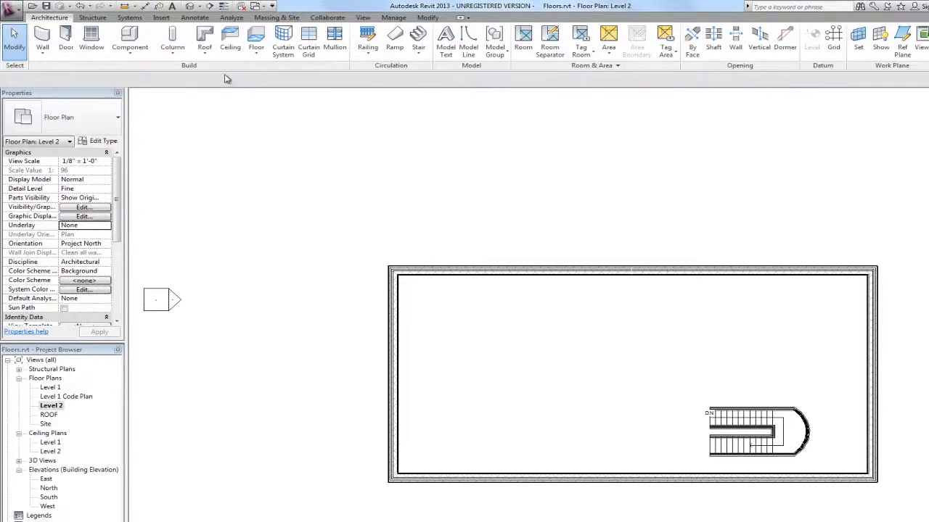
Sketch a 3" LW Concrete on 2" Metal Deck floor on Level 2 by picking the north, west, south and east exterior walls
click(256, 37)
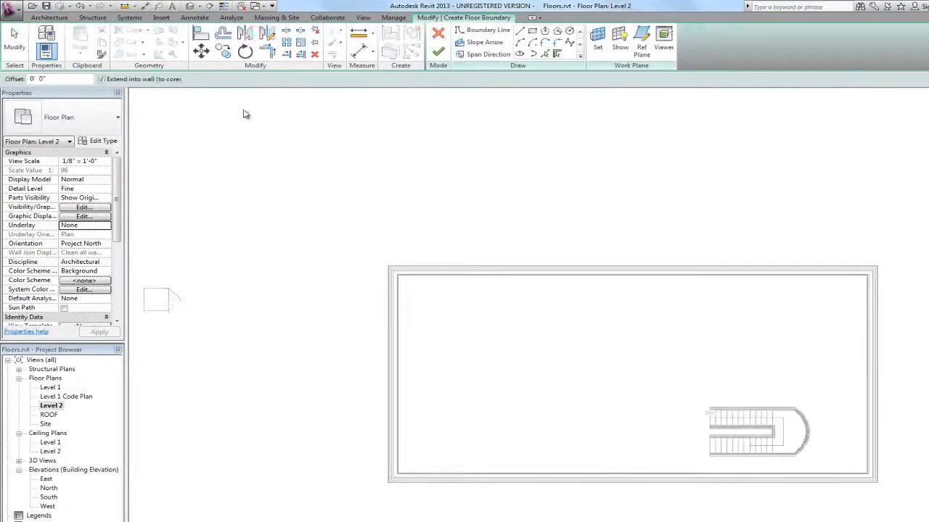
click(84, 110)
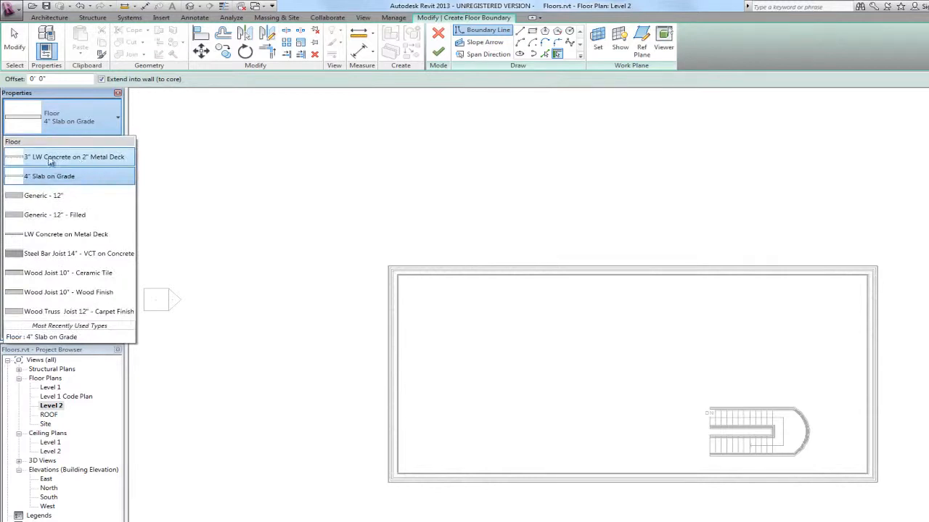
mouse_move(45, 160)
click(65, 158)
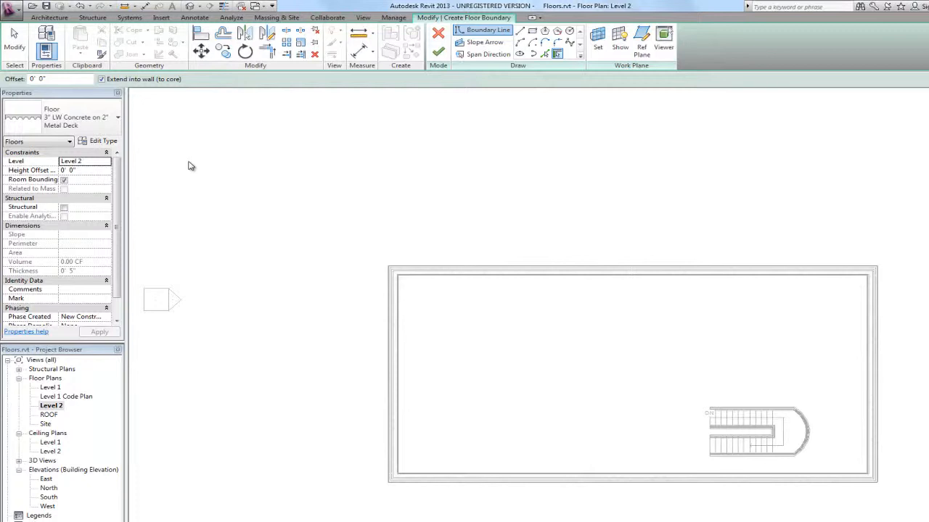
click(476, 277)
click(398, 329)
click(583, 480)
click(870, 423)
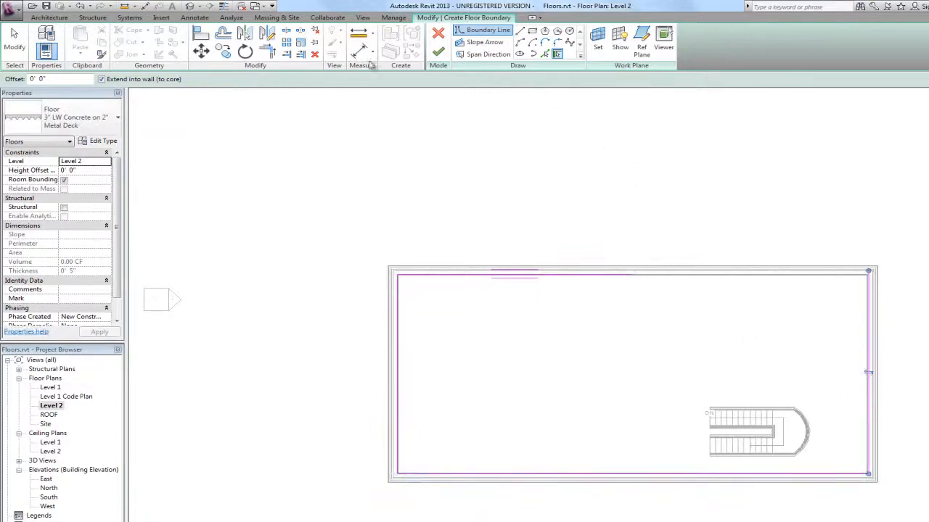
Trim the north and east boundary lines to a closed corner, then finish the floor and accept joining its geometry with the overlapping walls
click(267, 51)
click(609, 282)
click(869, 330)
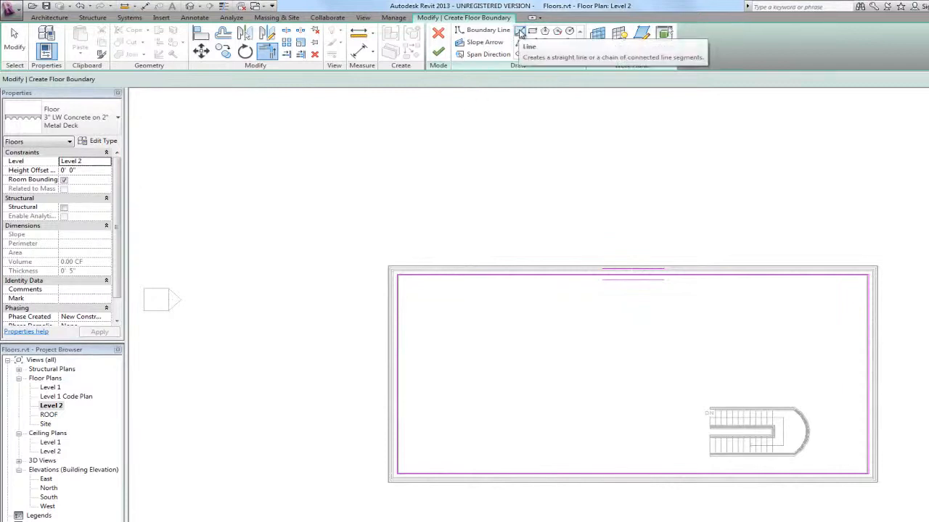
click(438, 56)
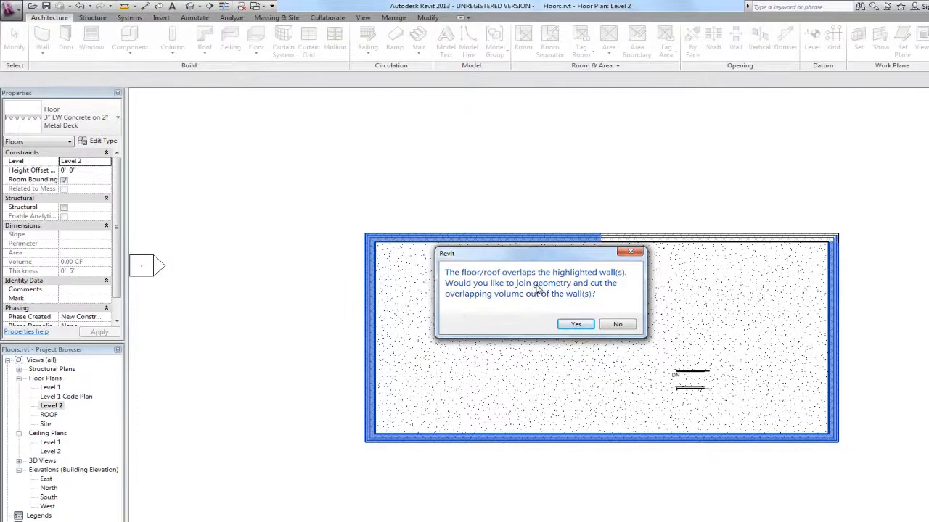
click(575, 324)
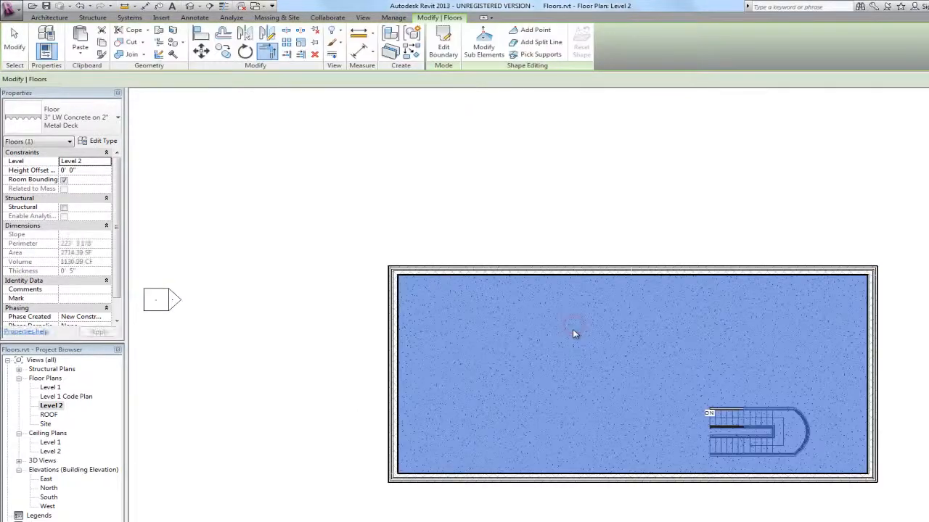
Temporarily hide the long south exterior wall in the 3D view and compare the Level 2 floor at the stair with its plan view
click(190, 6)
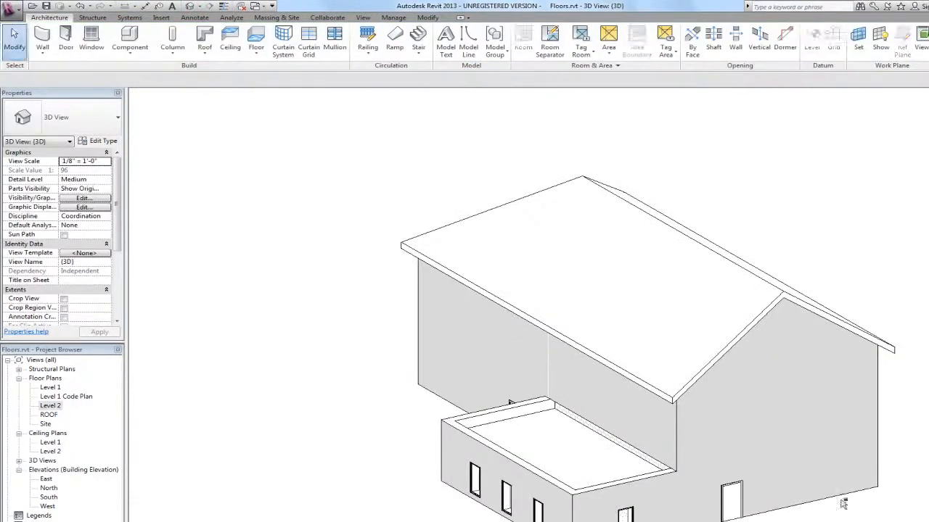
shift+middle_drag(853, 507, 631, 512)
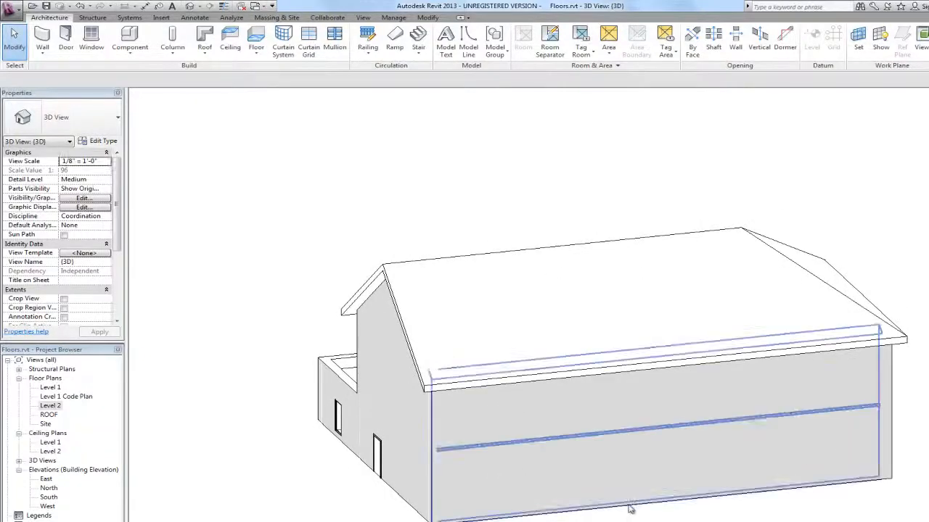
click(631, 510)
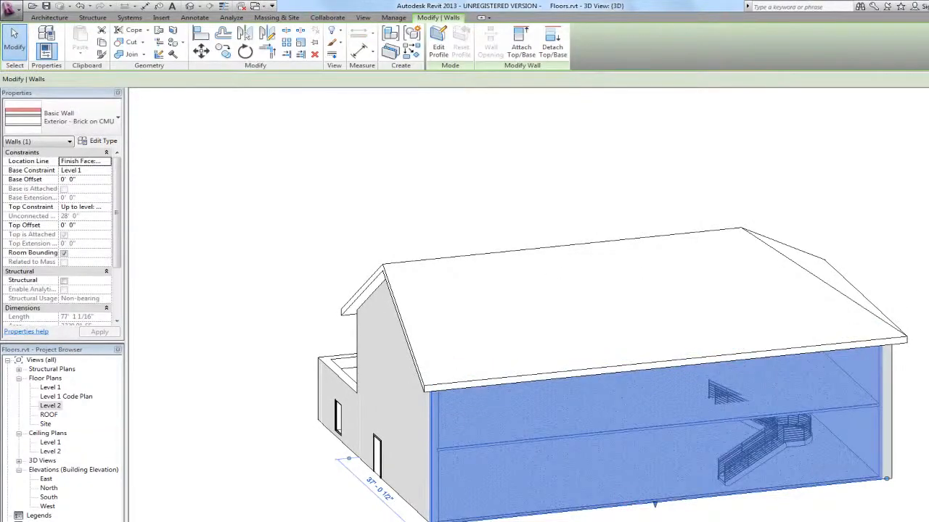
shift+middle_drag(733, 479, 762, 501)
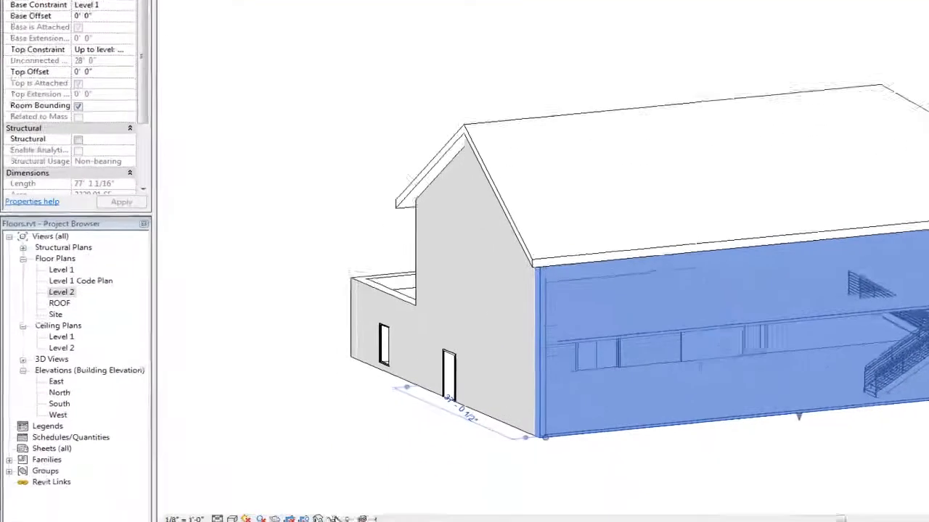
click(349, 500)
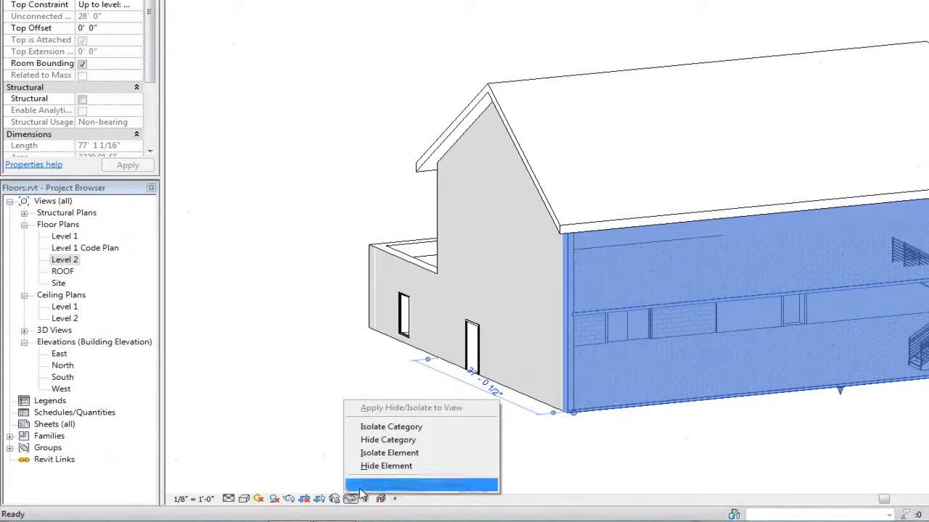
click(389, 467)
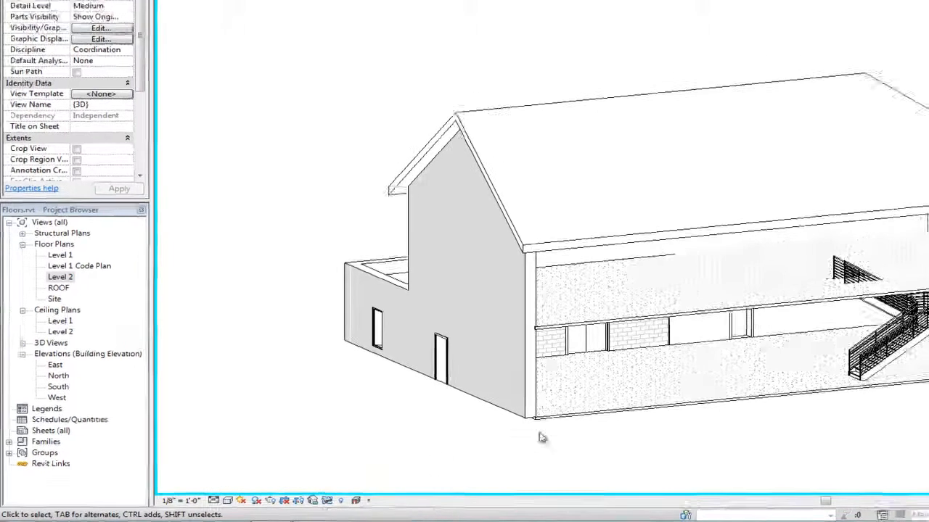
shift+middle_drag(716, 418, 713, 456)
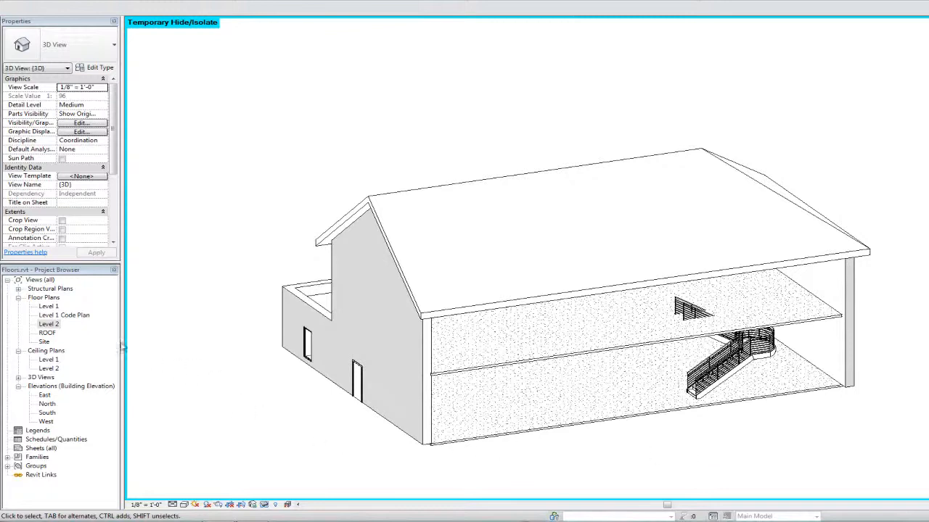
double_click(51, 325)
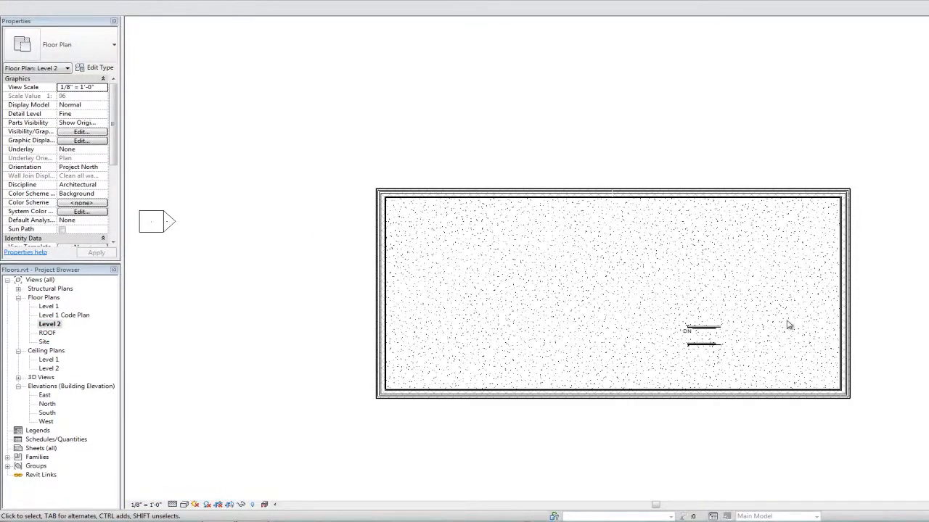
key(ctrl+Tab)
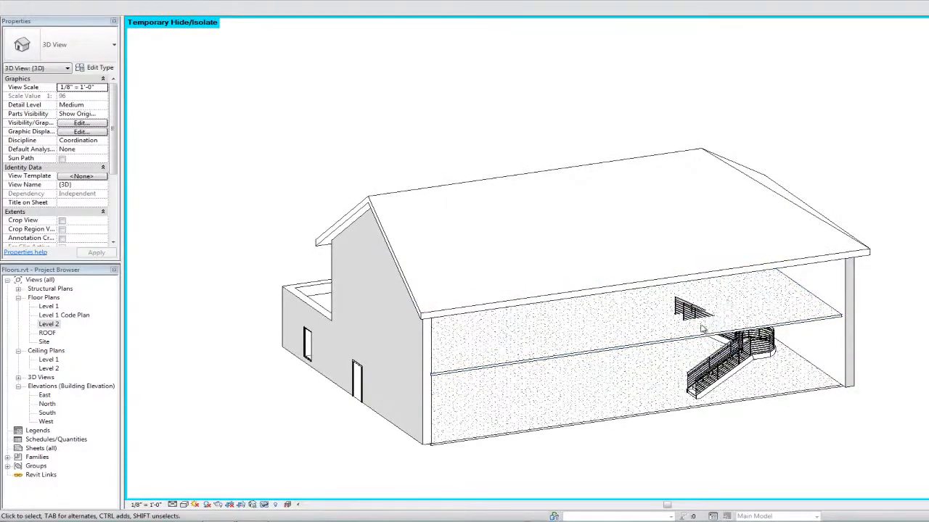
Select the Level 2 floor in plan by filtering Walls out of a crossing selection, and open its boundary for editing
double_click(61, 325)
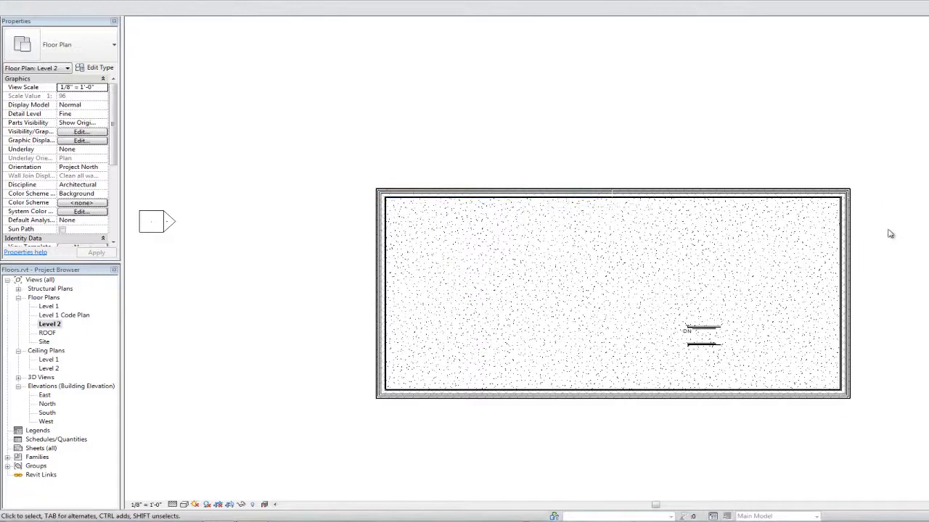
drag(888, 231, 806, 267)
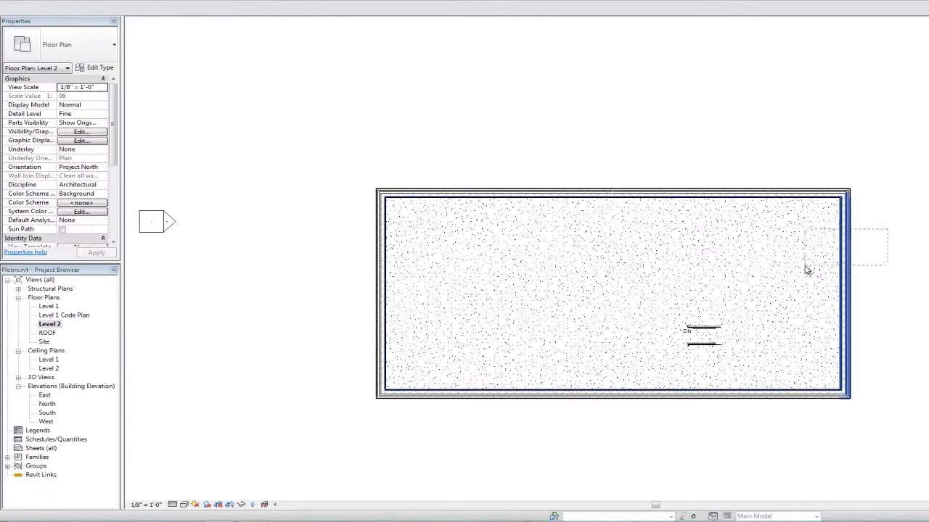
drag(806, 270, 812, 266)
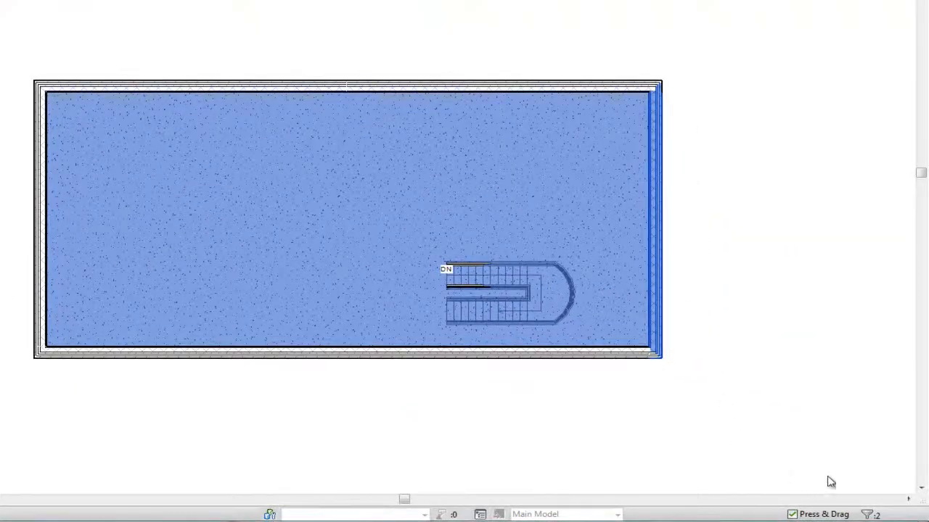
click(868, 515)
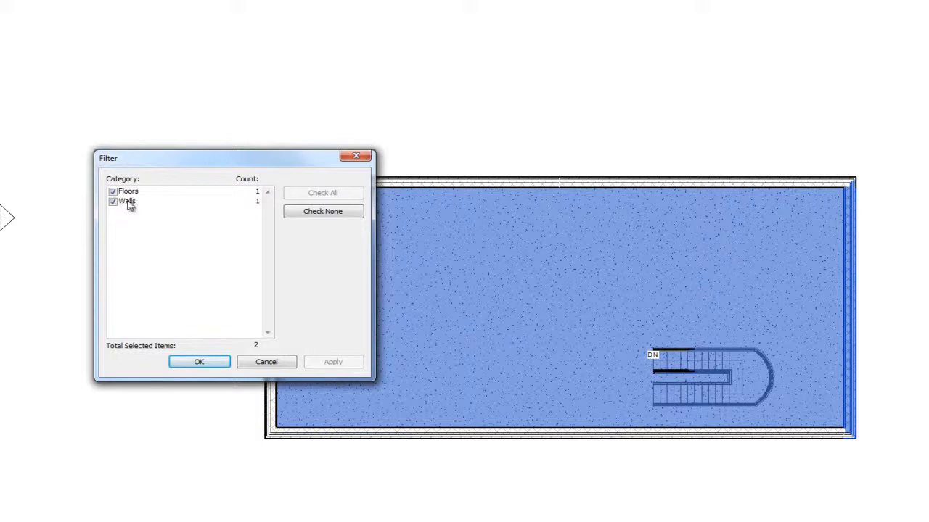
click(113, 202)
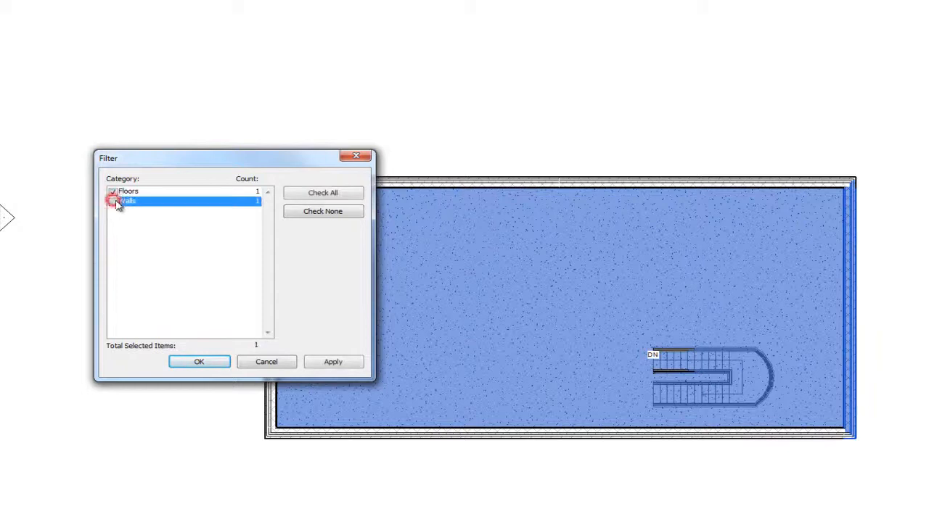
click(200, 363)
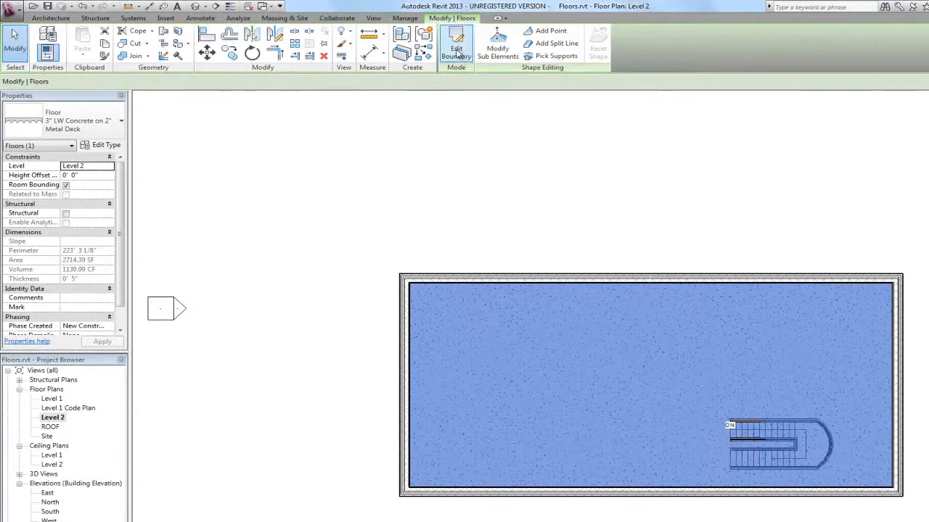
click(456, 48)
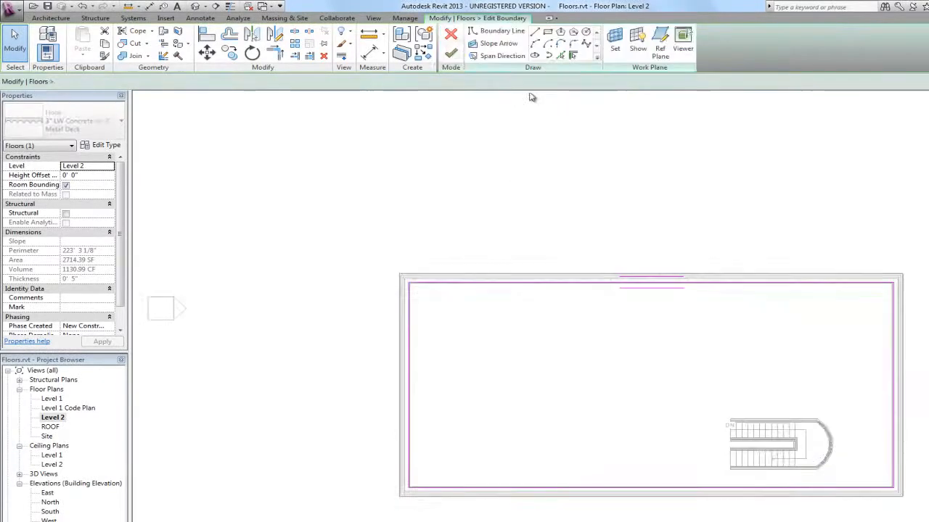
Sketch two rectangular openings in the floor boundary: one about 3'-6" wide near the northwest corner and one about 22'-0" by 9'-6" around the stair
click(547, 33)
click(453, 295)
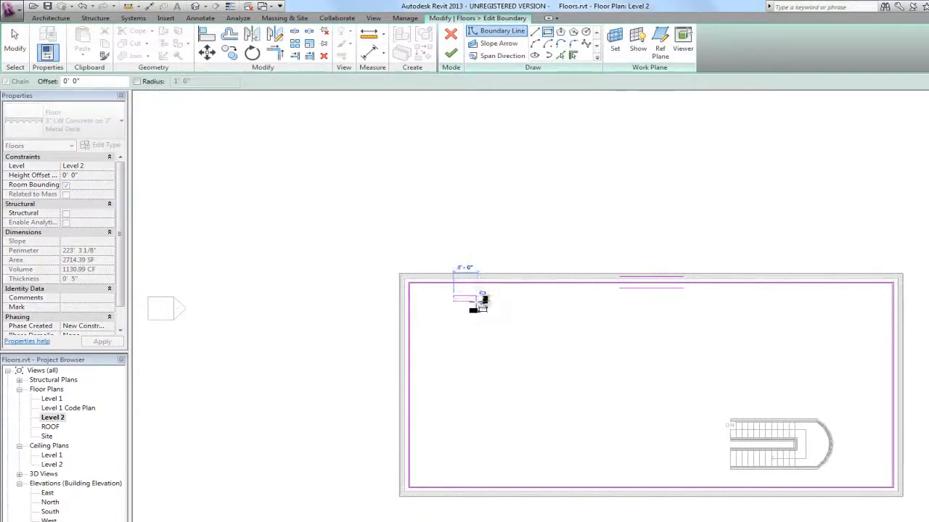
click(476, 302)
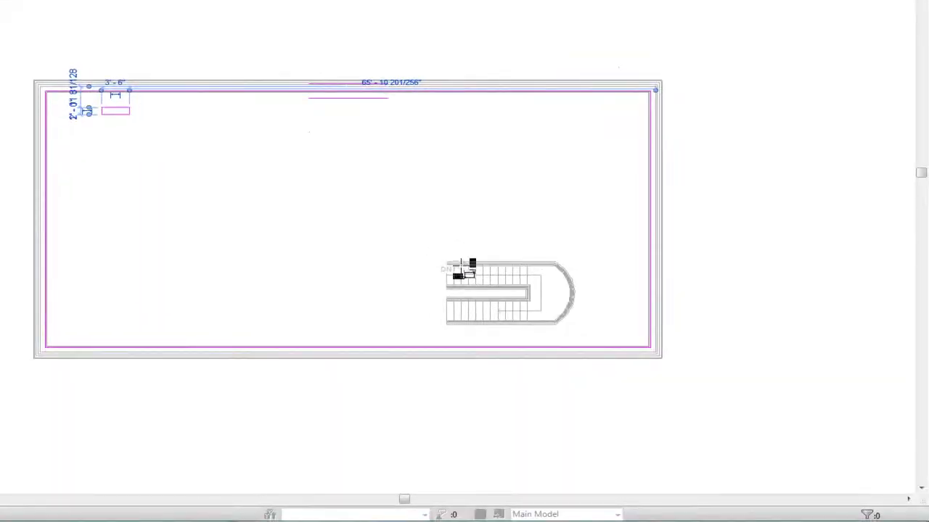
scroll(453, 273, up, 3)
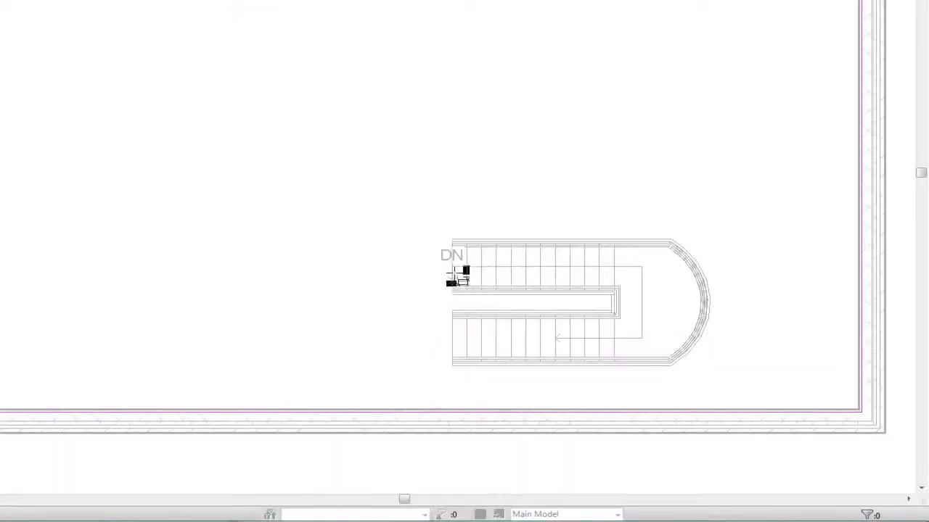
click(452, 245)
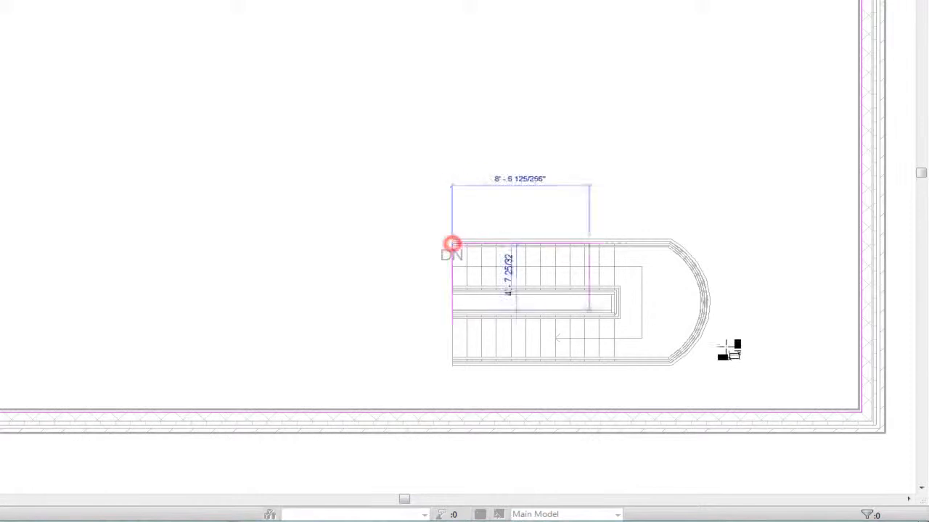
click(805, 380)
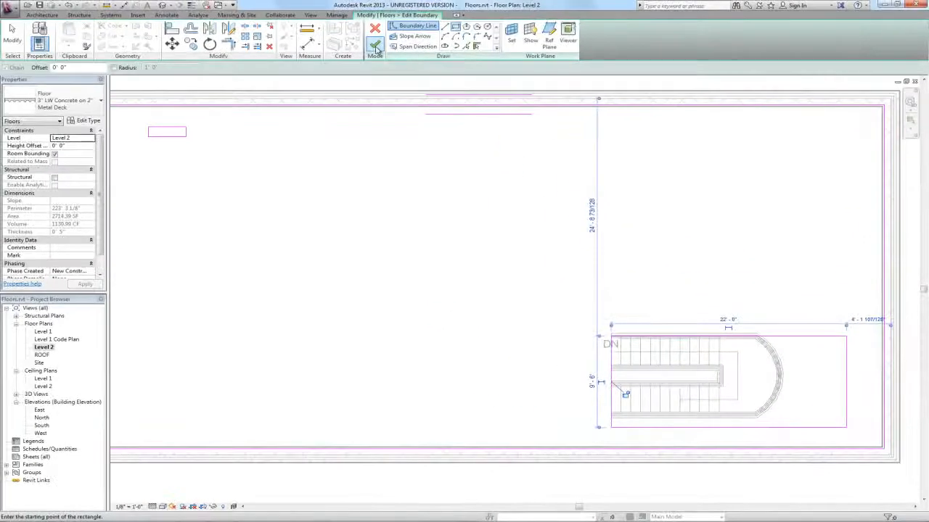
Finish the floor boundary and inspect both openings in the 3D view
click(374, 46)
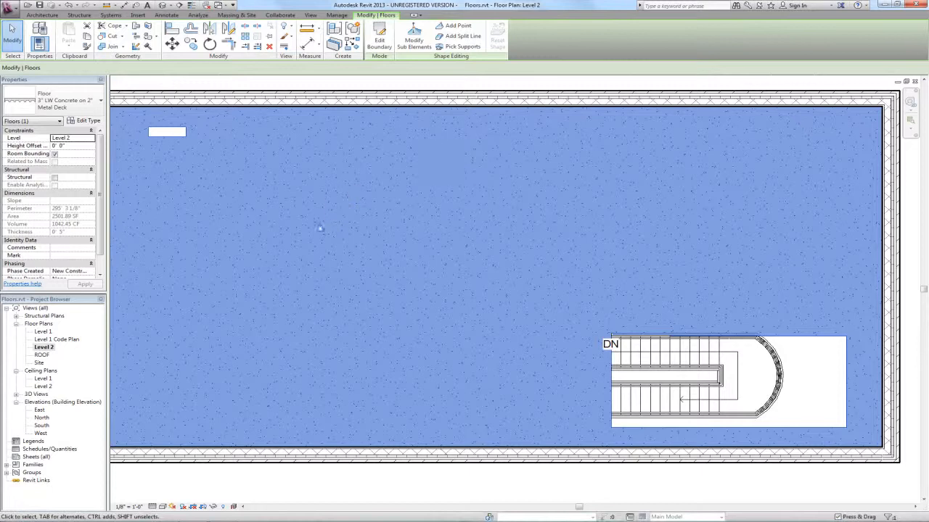
click(164, 6)
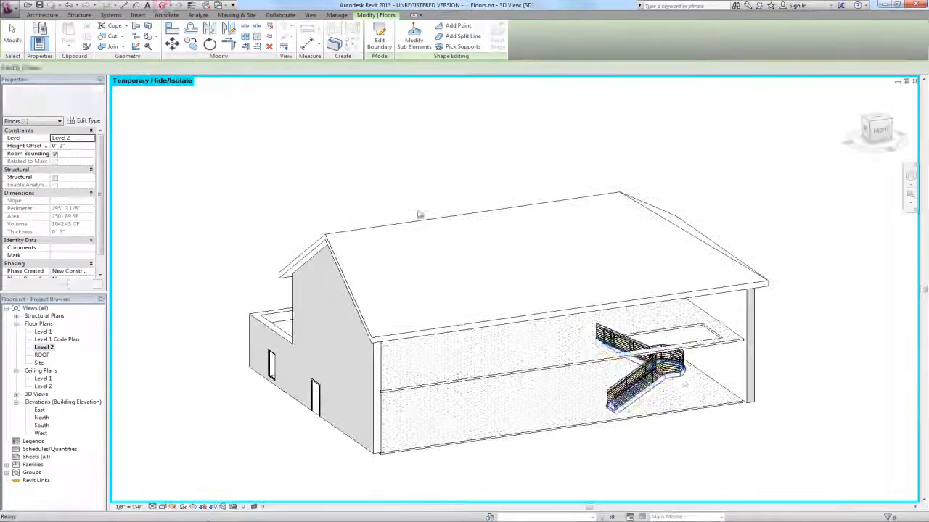
shift+middle_drag(704, 392, 532, 352)
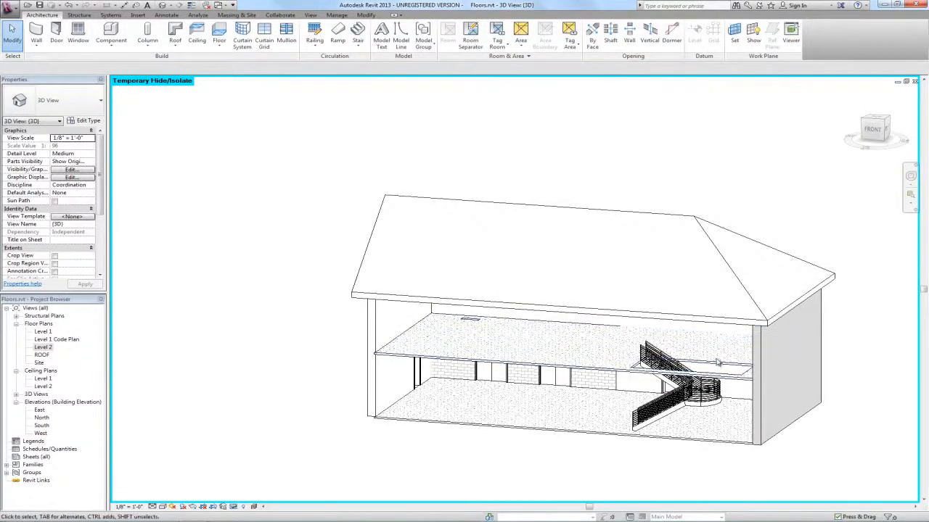
Reopen the Level 2 floor's boundary in plan and delete the east and south lines of the stair opening
double_click(45, 347)
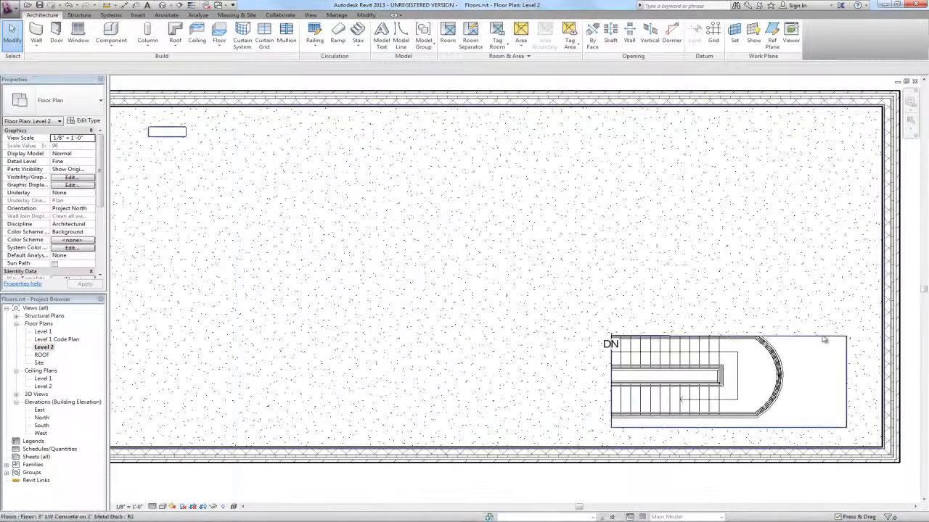
click(822, 335)
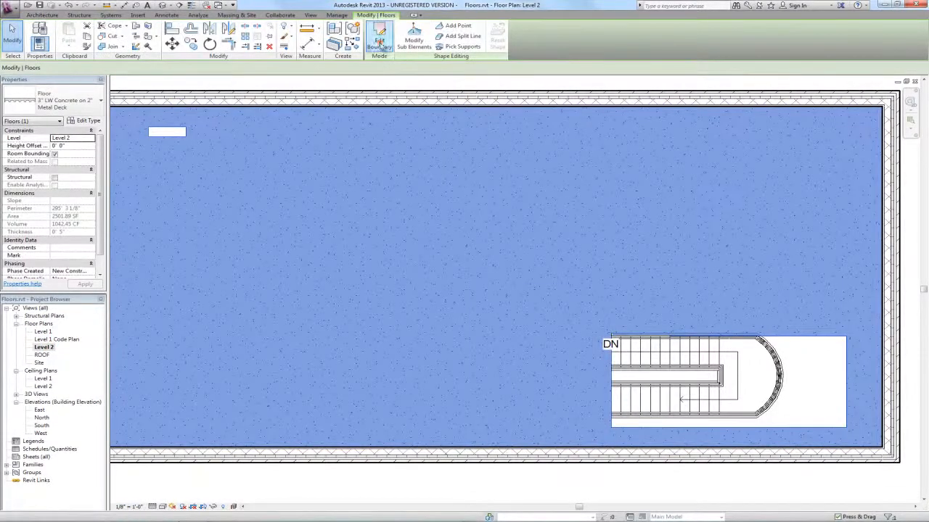
click(379, 36)
click(846, 377)
key(Delete)
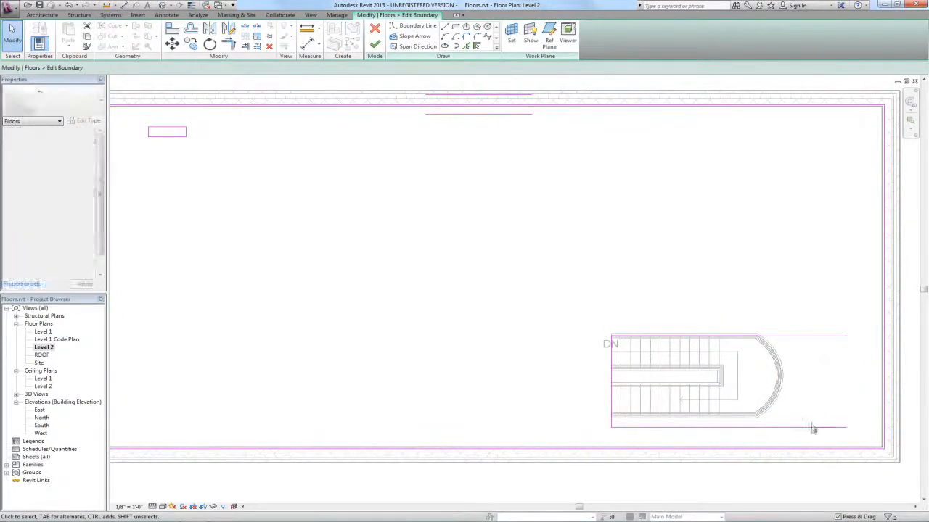
click(808, 427)
key(Delete)
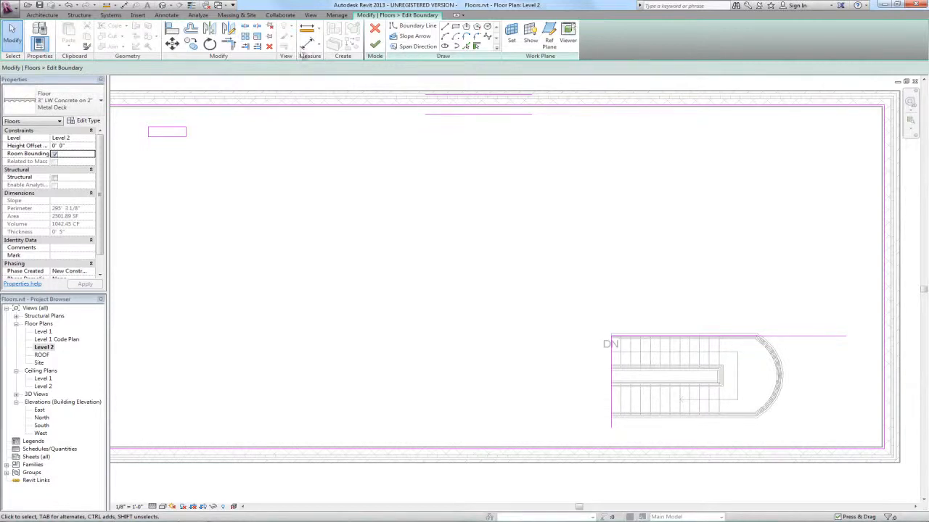
Trim the stair opening's west line to the south boundary and its north line to the east boundary, forming a notch in the southeast corner
click(227, 44)
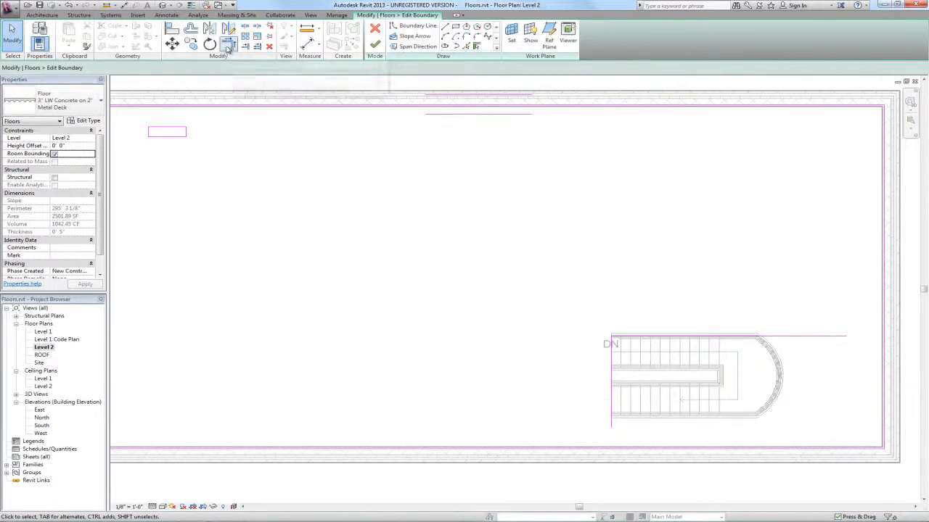
click(570, 449)
click(611, 425)
click(836, 337)
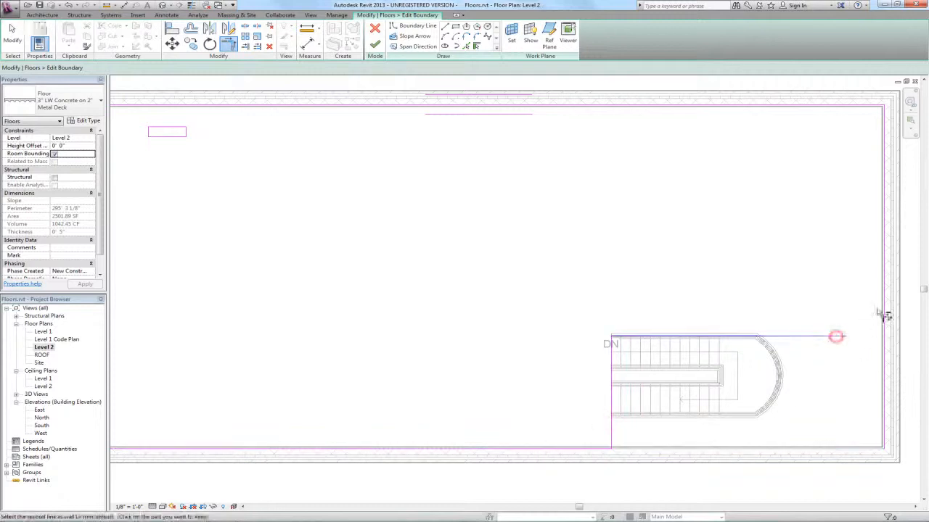
click(885, 306)
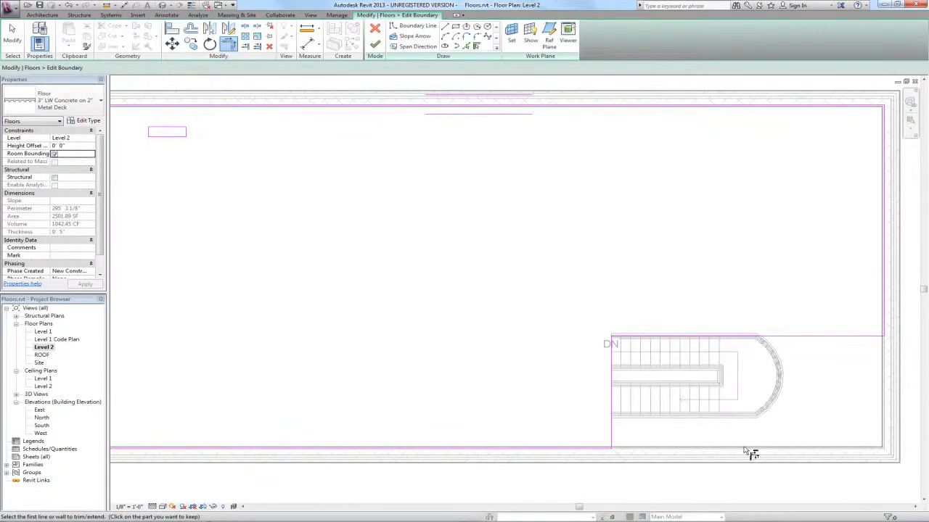
click(13, 36)
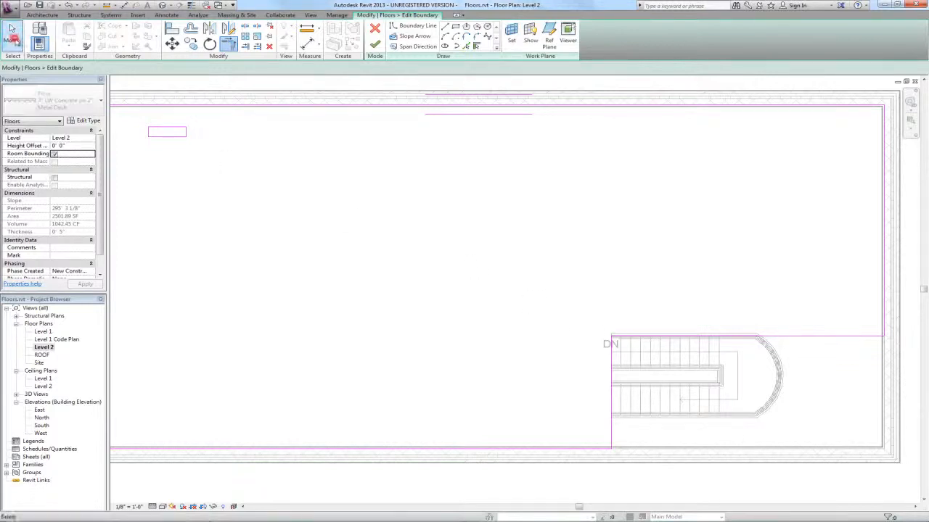
Move the boundary line north of the stair to about 15'-6" from the south wall and finish the floor
click(792, 337)
drag(782, 337, 771, 307)
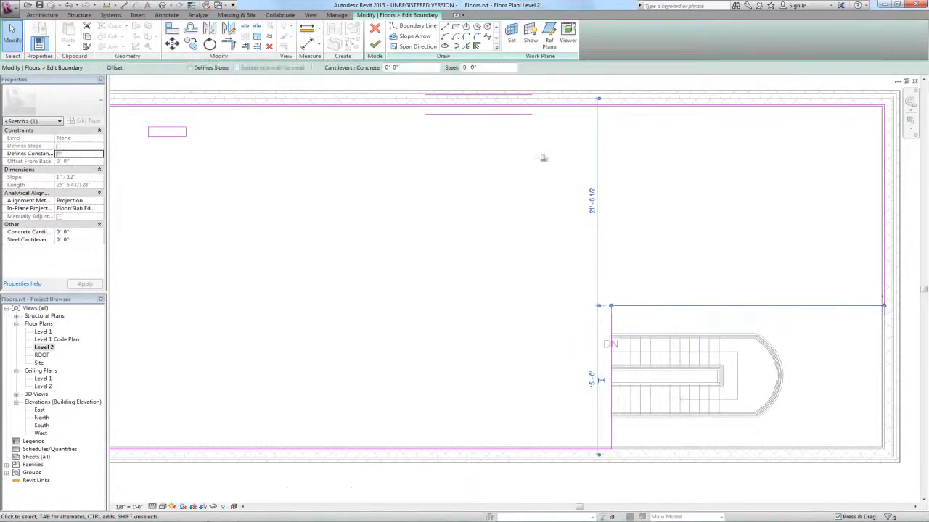
click(374, 43)
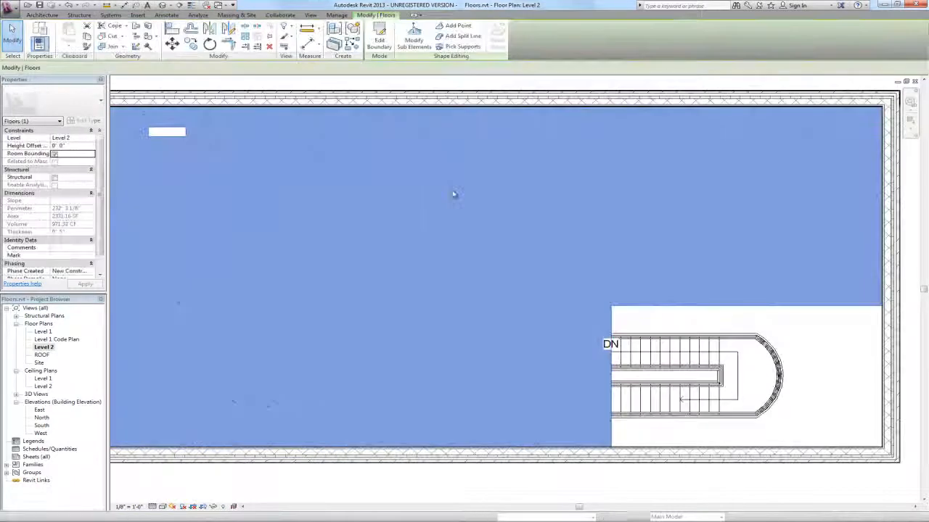
Inspect the notched Level 2 floor around the stair from both sides in the 3D view
key(ctrl+Tab)
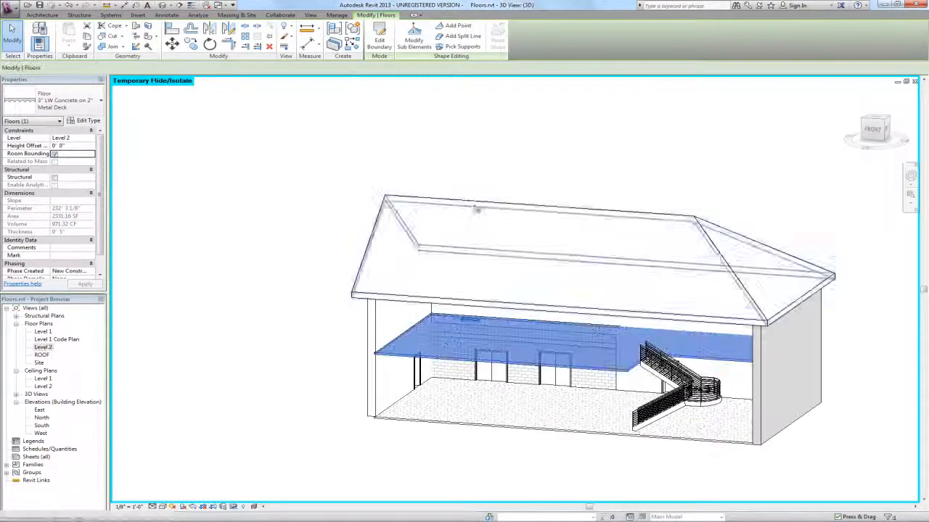
shift+middle_drag(570, 472, 721, 460)
click(721, 458)
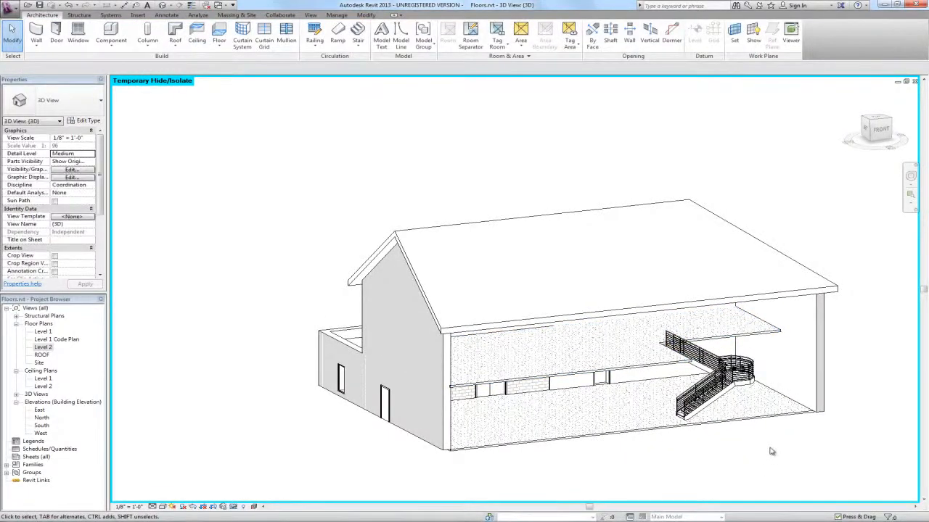
shift+middle_drag(760, 443, 648, 454)
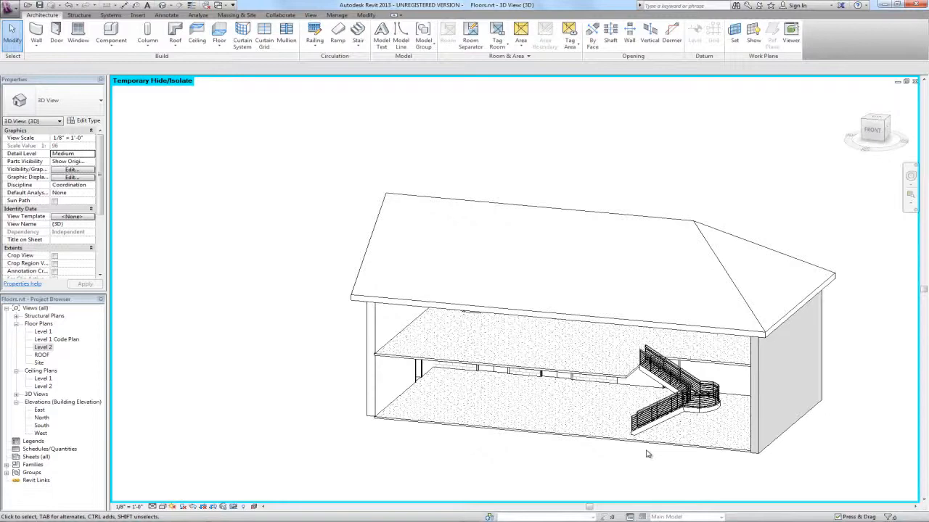